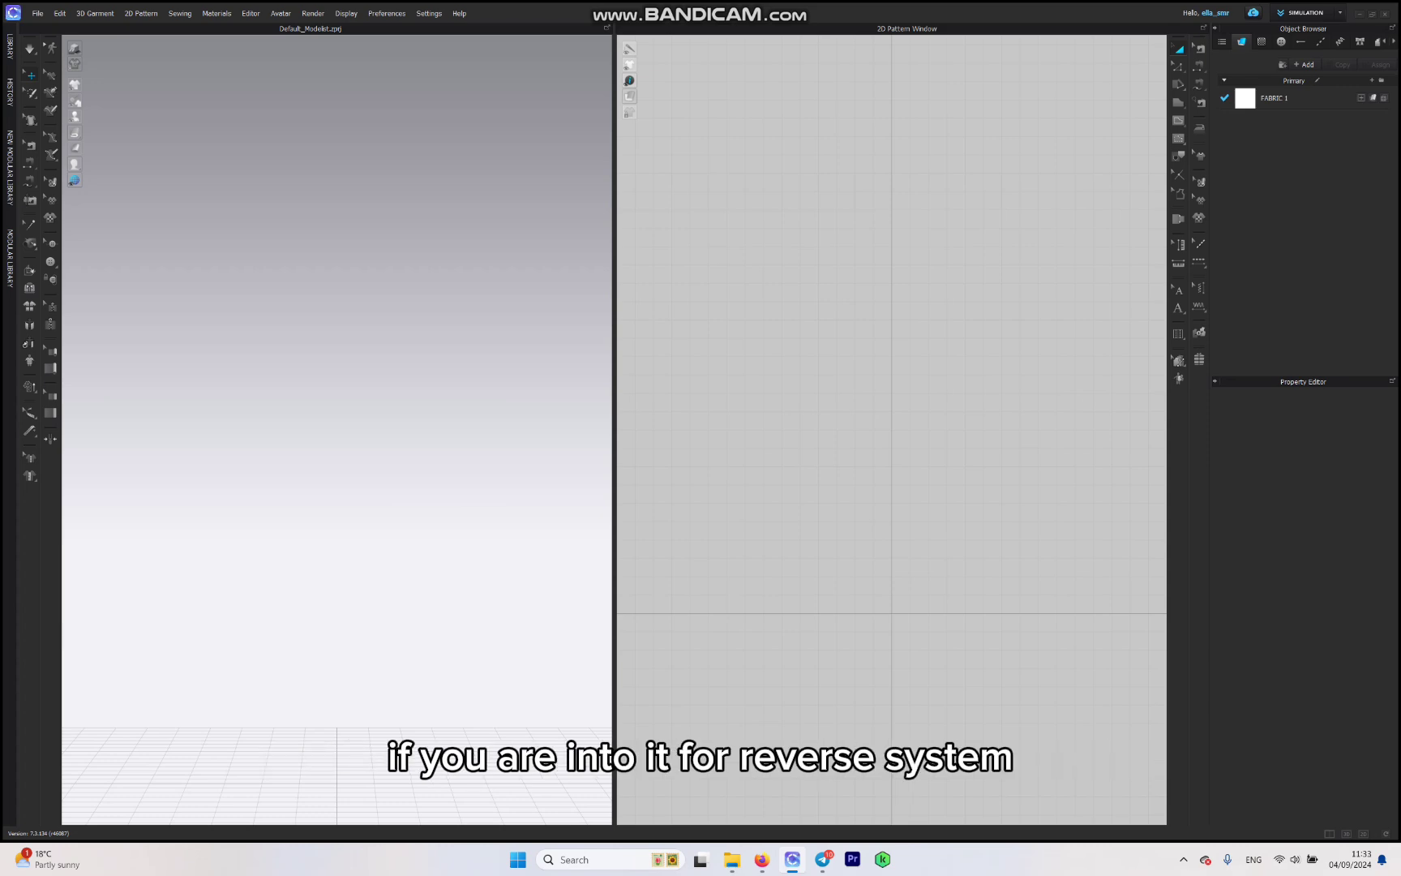
# - Load the male avatar from the avatar folder of the library into the empty project
pyautogui.click(9, 46)
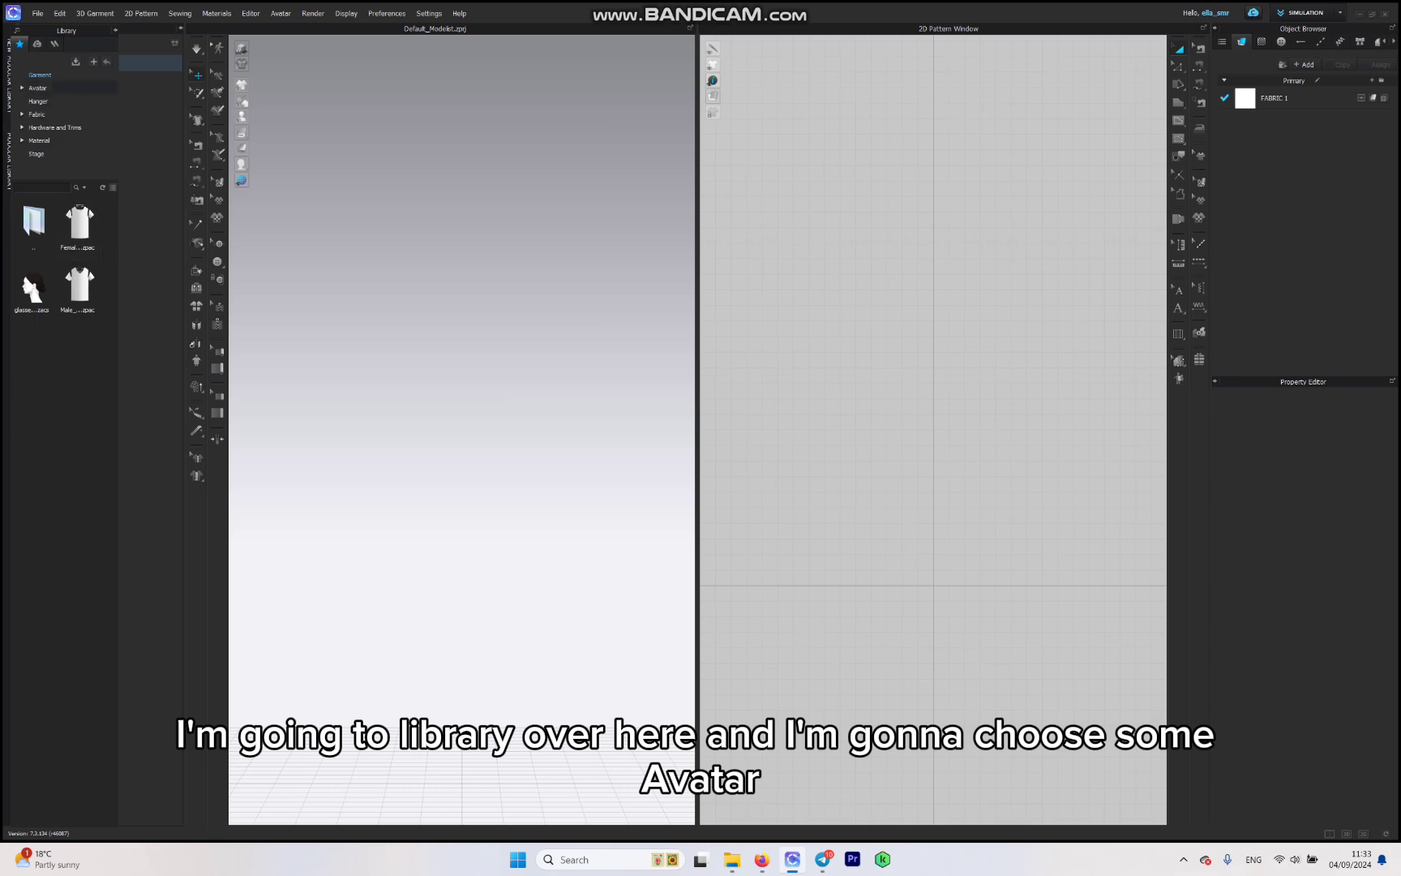
pyautogui.click(37, 87)
pyautogui.doubleClick(33, 350)
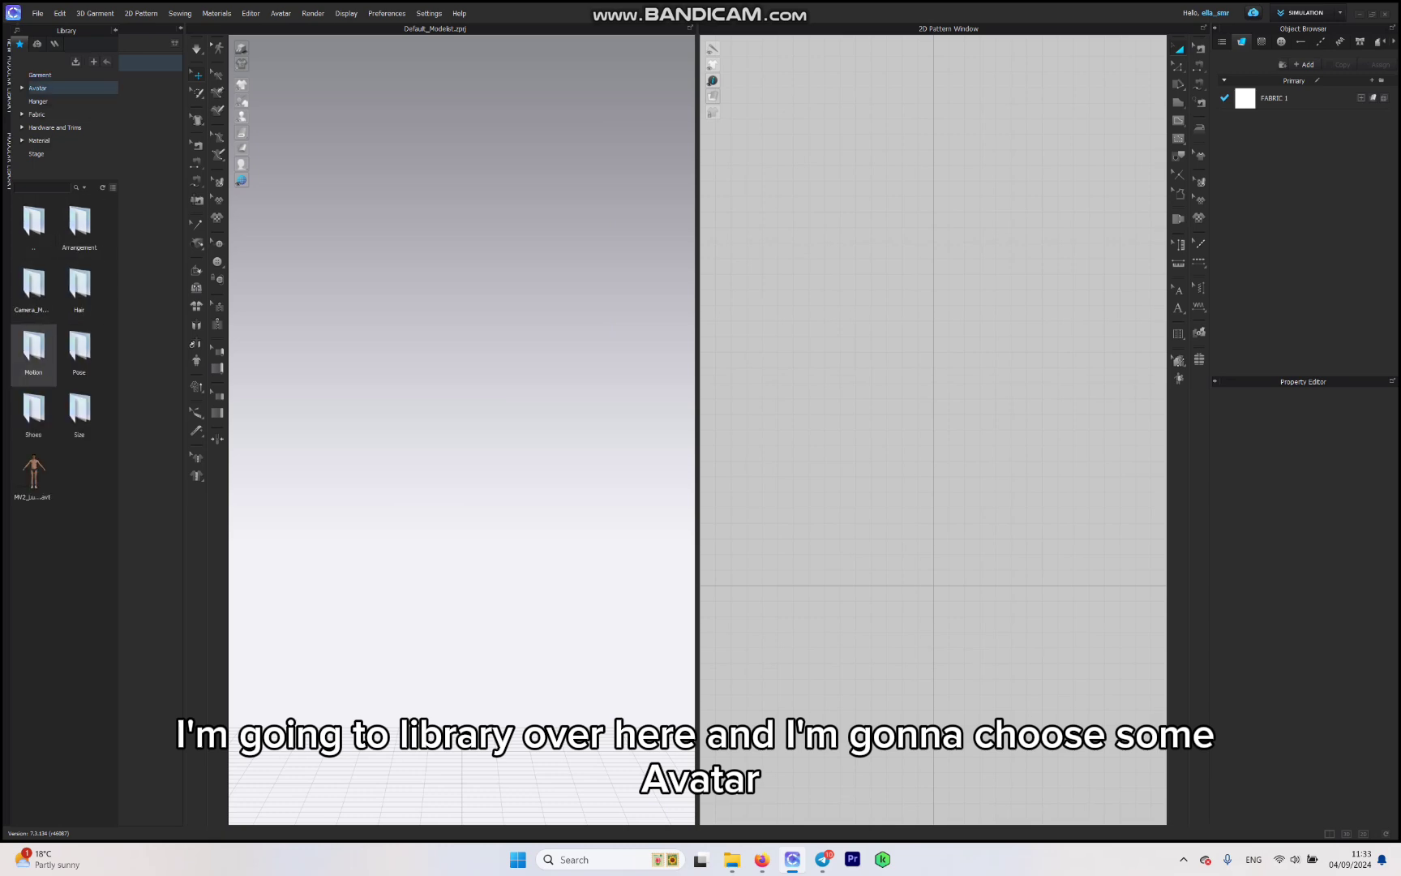
pyautogui.doubleClick(33, 477)
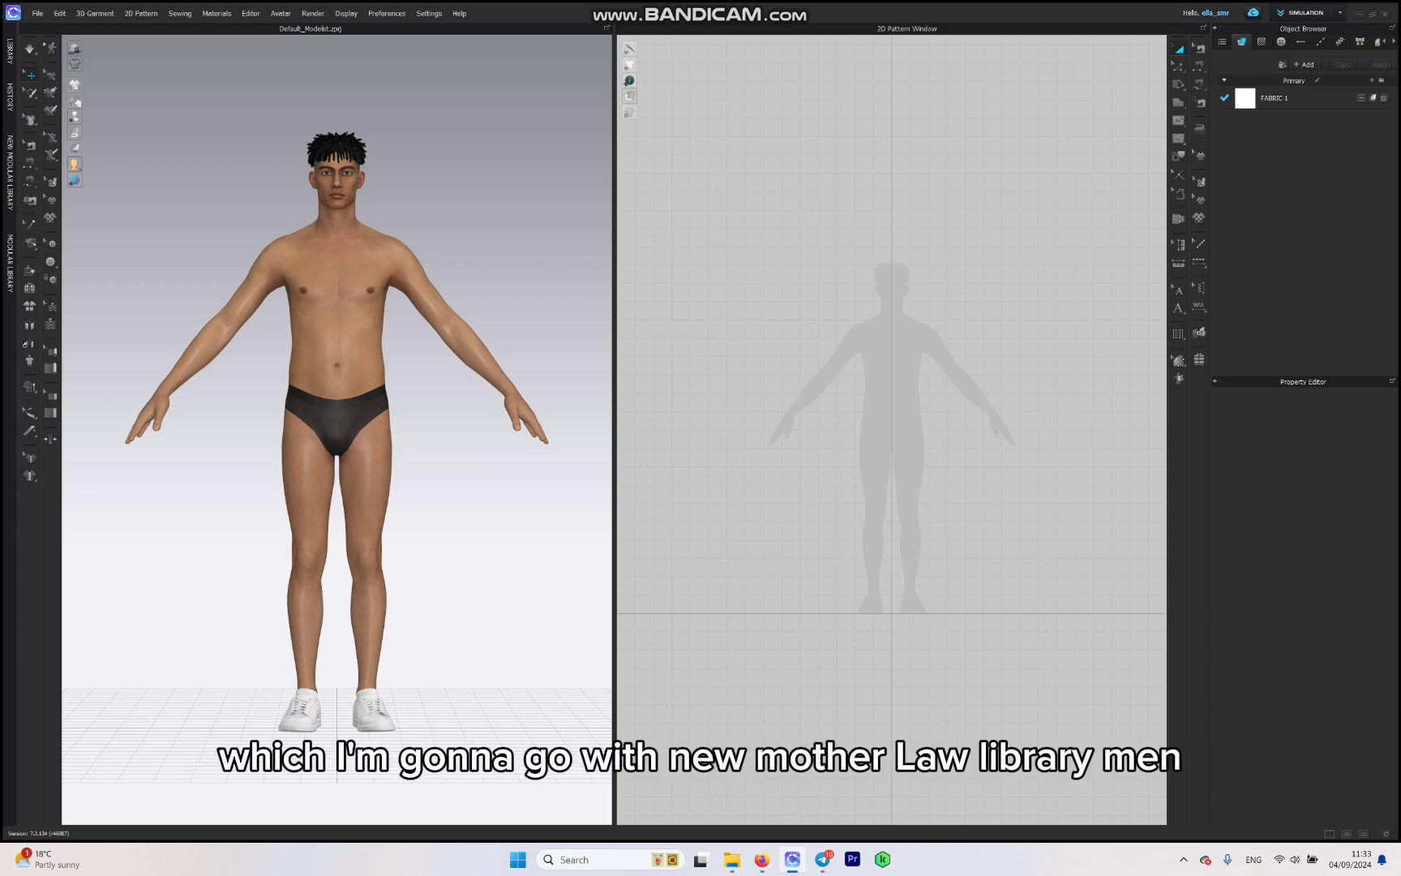
# - Open the blocks of the men's Button Down Short Sleeve style in the New Modular Library
pyautogui.click(10, 172)
pyautogui.doubleClick(134, 86)
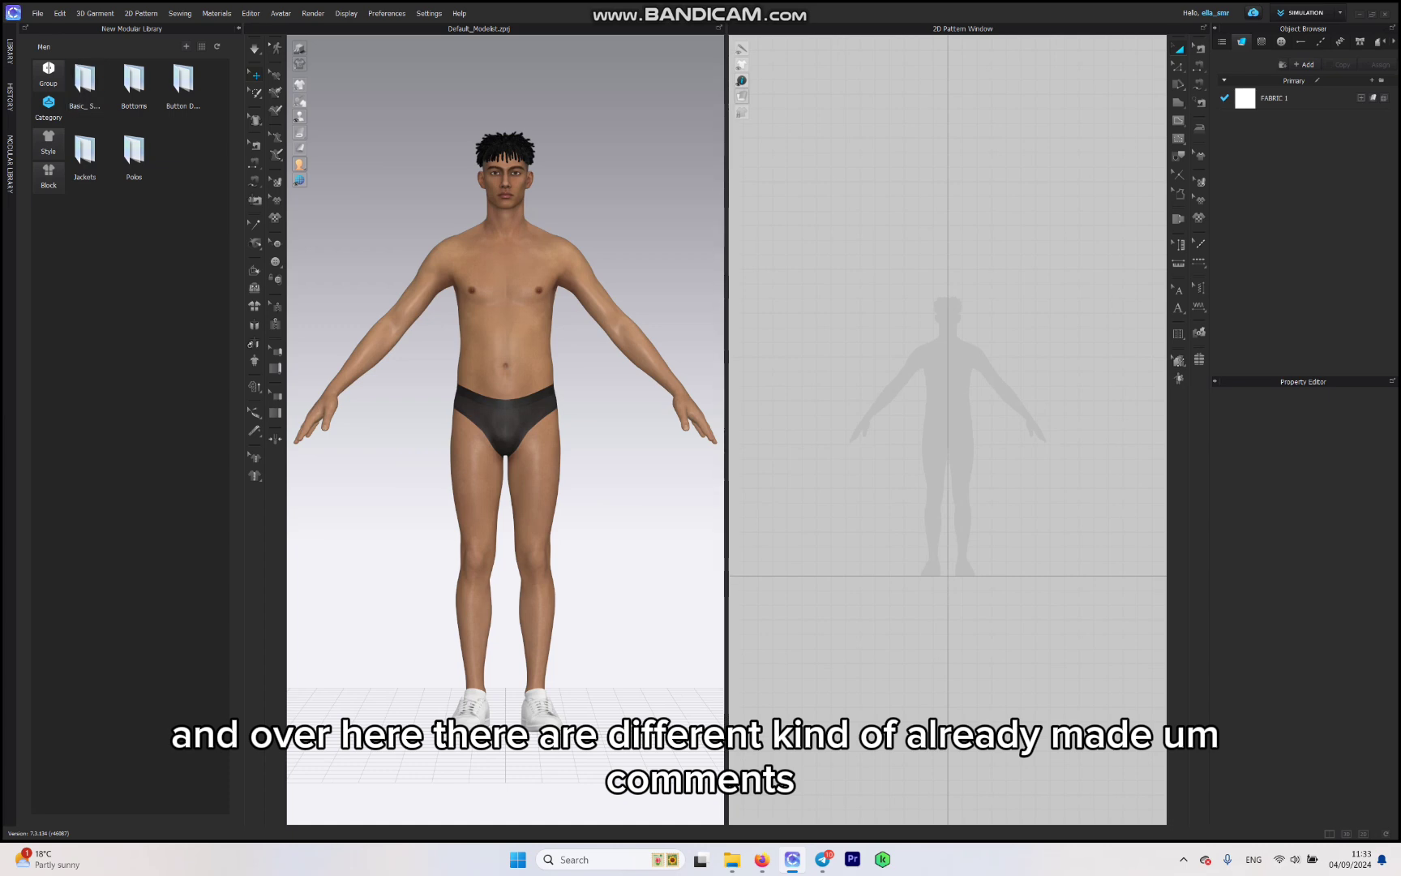
pyautogui.doubleClick(184, 85)
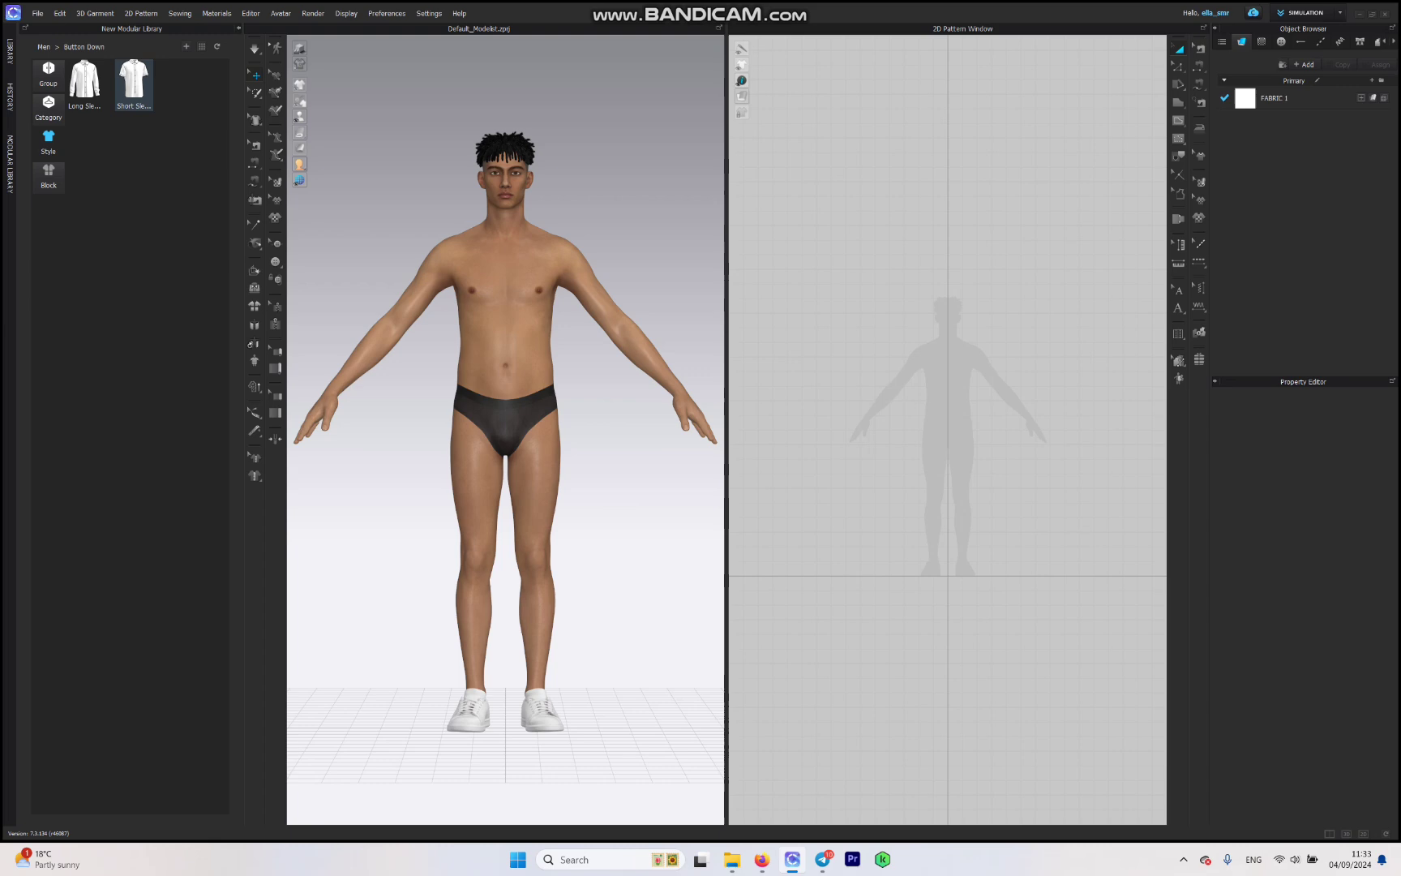
pyautogui.doubleClick(134, 85)
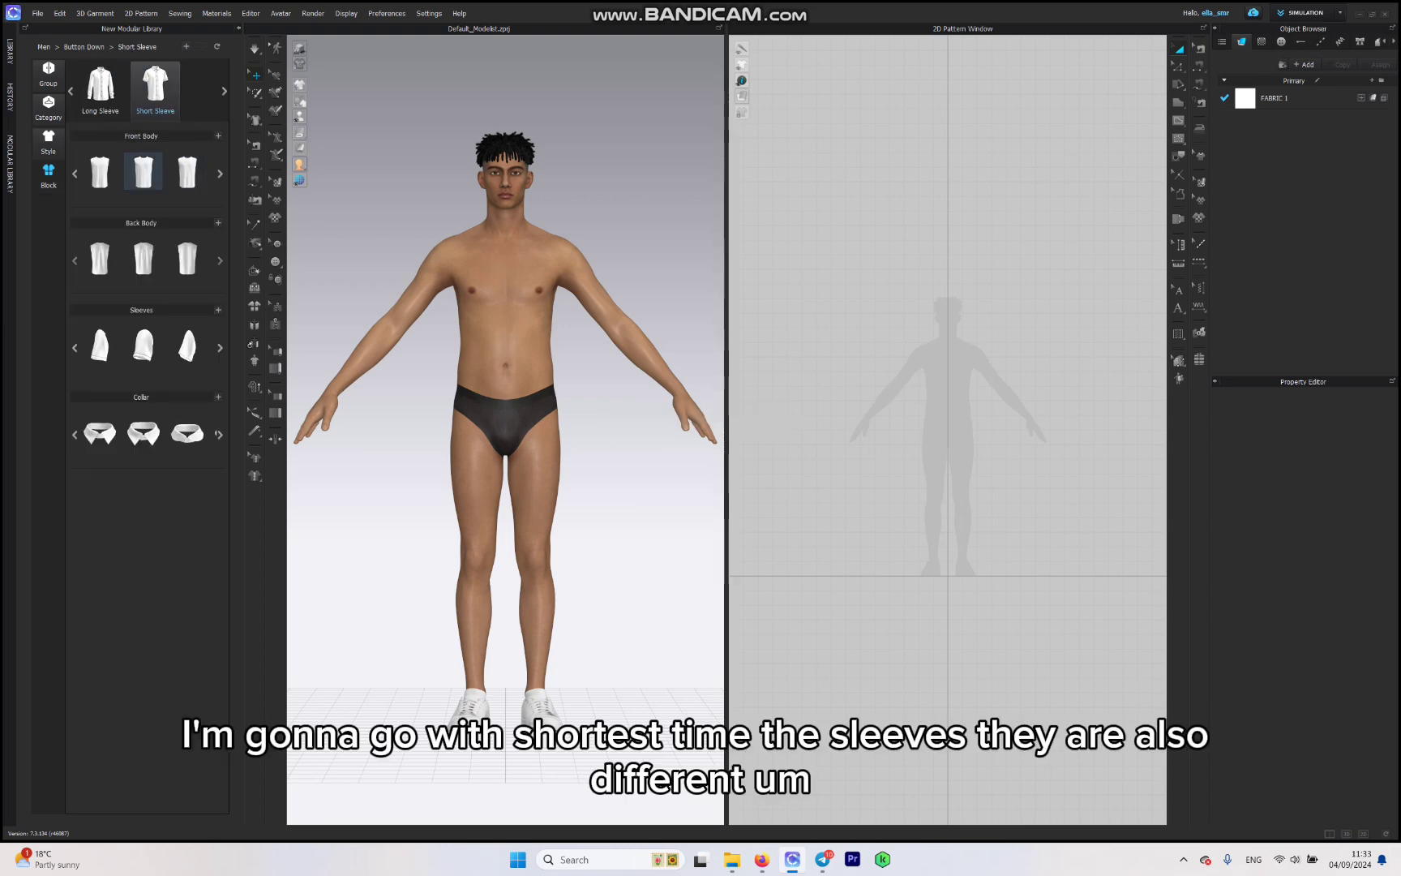
# - Build the shirt from the second front body, third back body, second sleeve and second collar blocks, and simulate it on the avatar
pyautogui.click(144, 171)
pyautogui.click(144, 257)
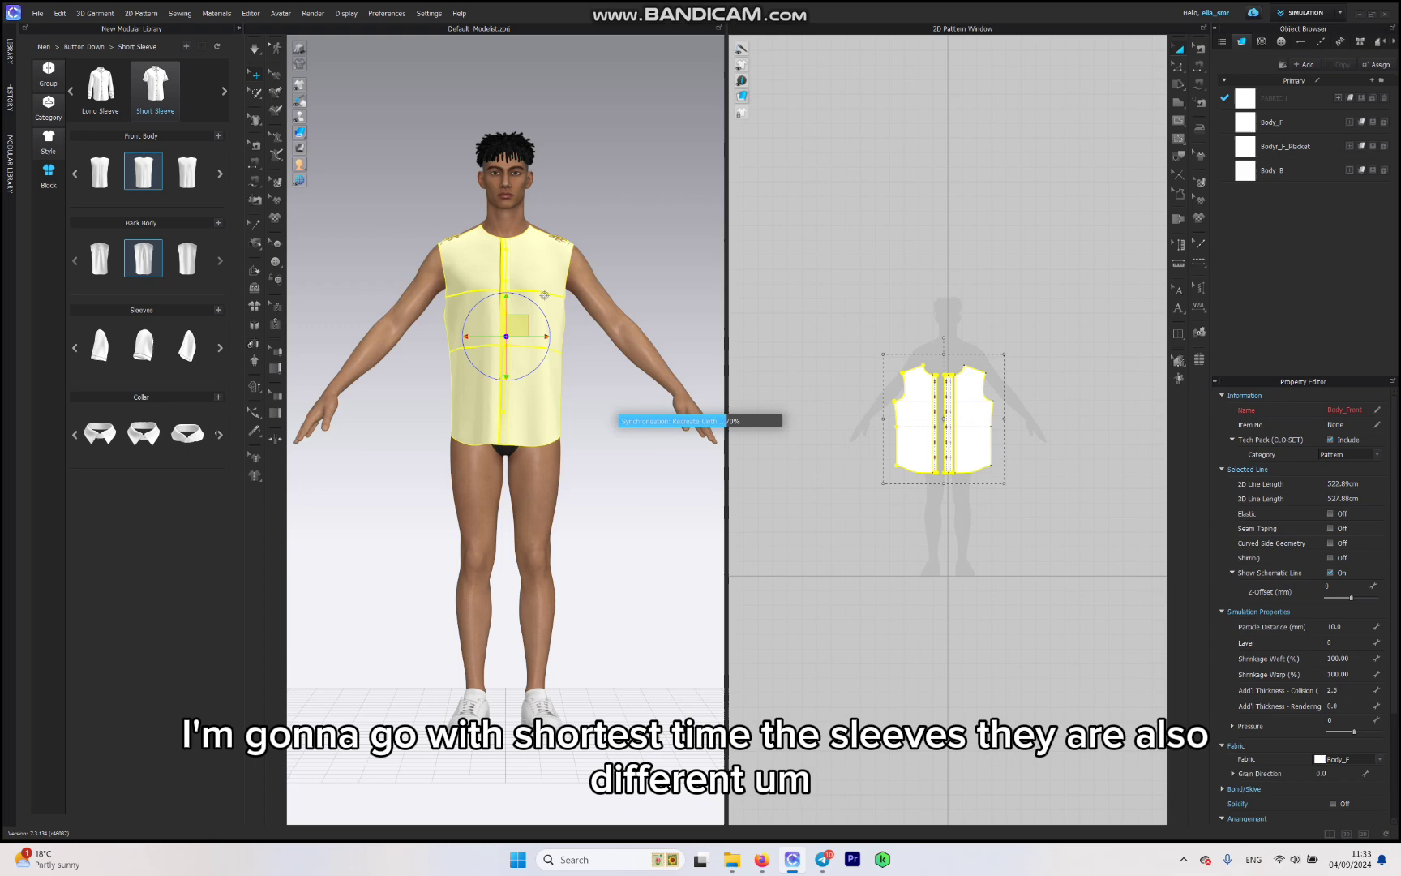
pyautogui.click(144, 345)
pyautogui.click(188, 258)
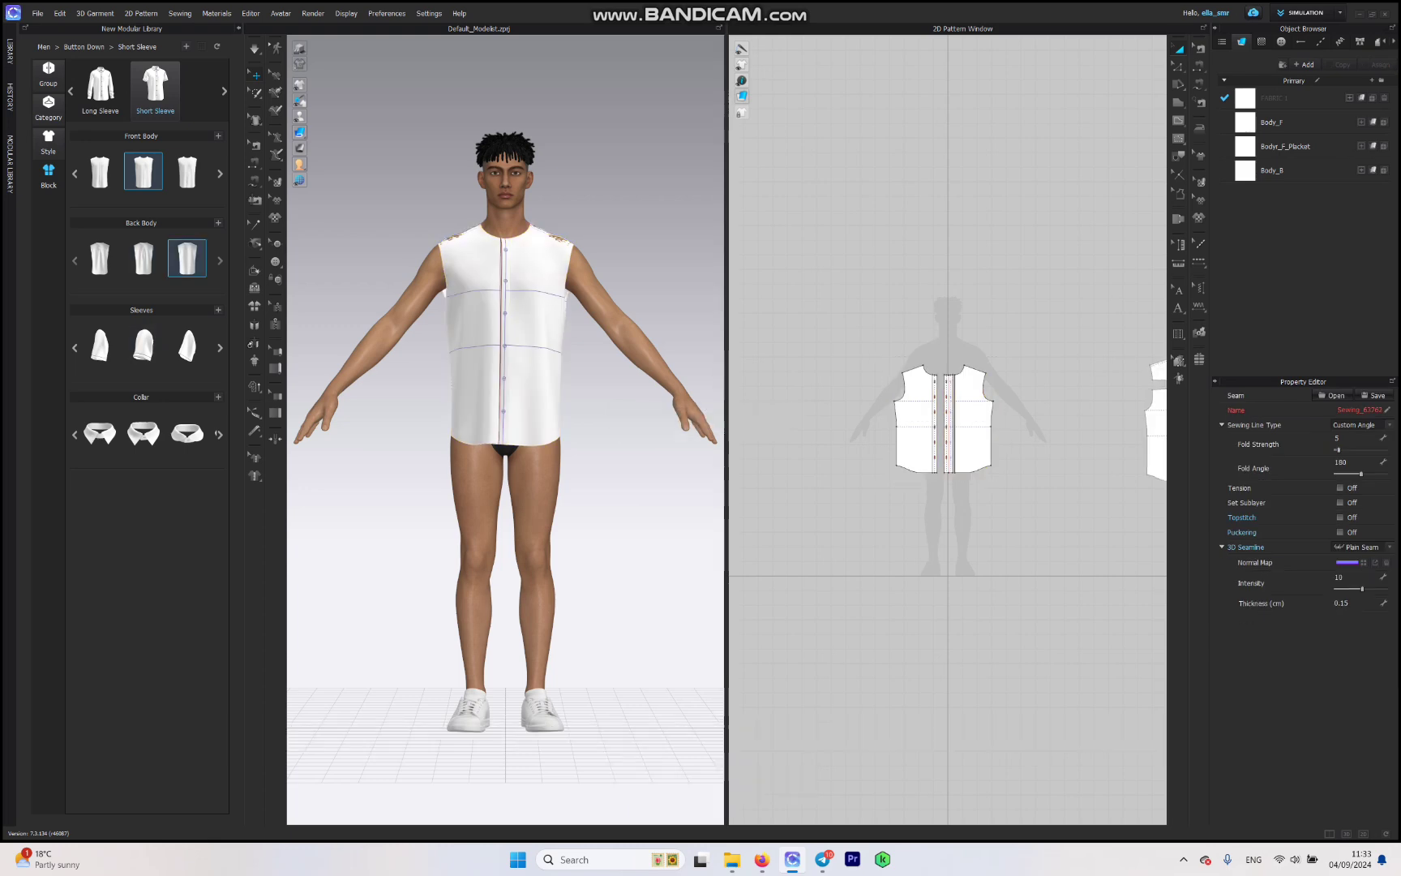
pyautogui.click(143, 345)
pyautogui.click(143, 433)
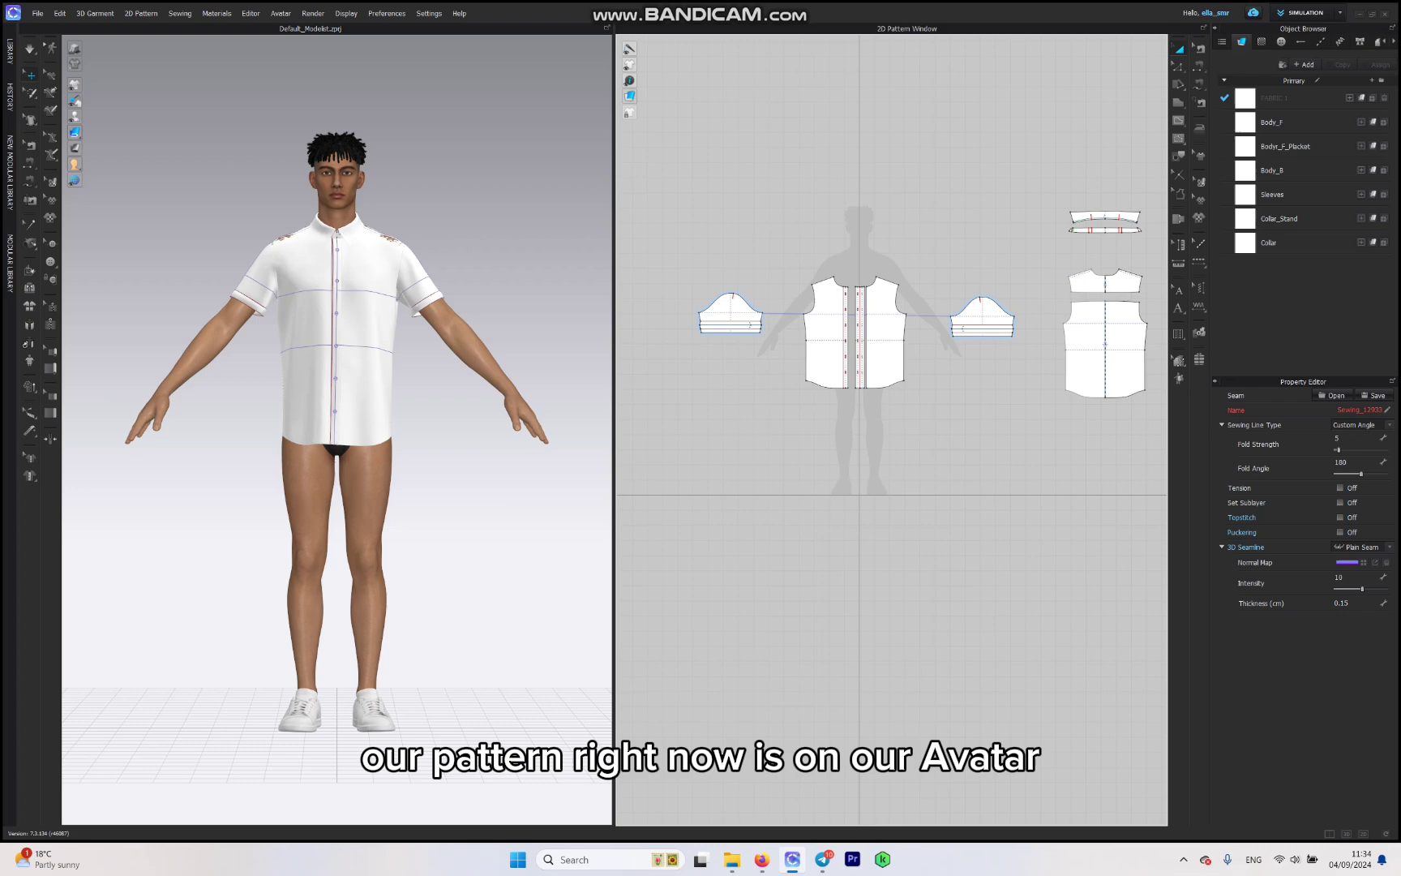
pyautogui.moveTo(337, 405); pyautogui.dragTo(308, 491, button='right')
pyautogui.press('space')
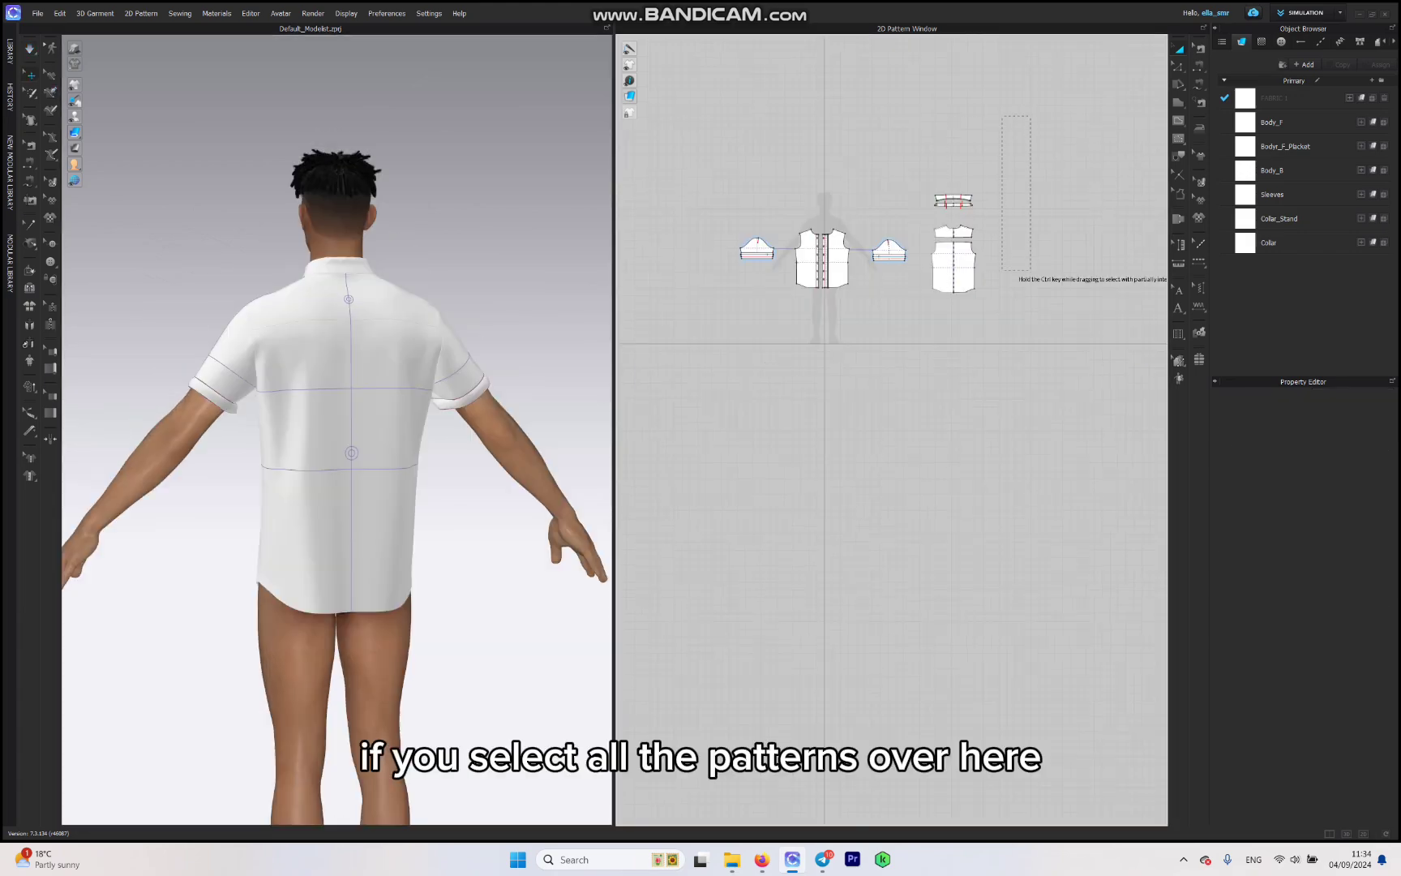
# - Assign FABRIC 1 to all pattern pieces and delete the six other fabrics
pyautogui.hotkey('ctrl', 'a')
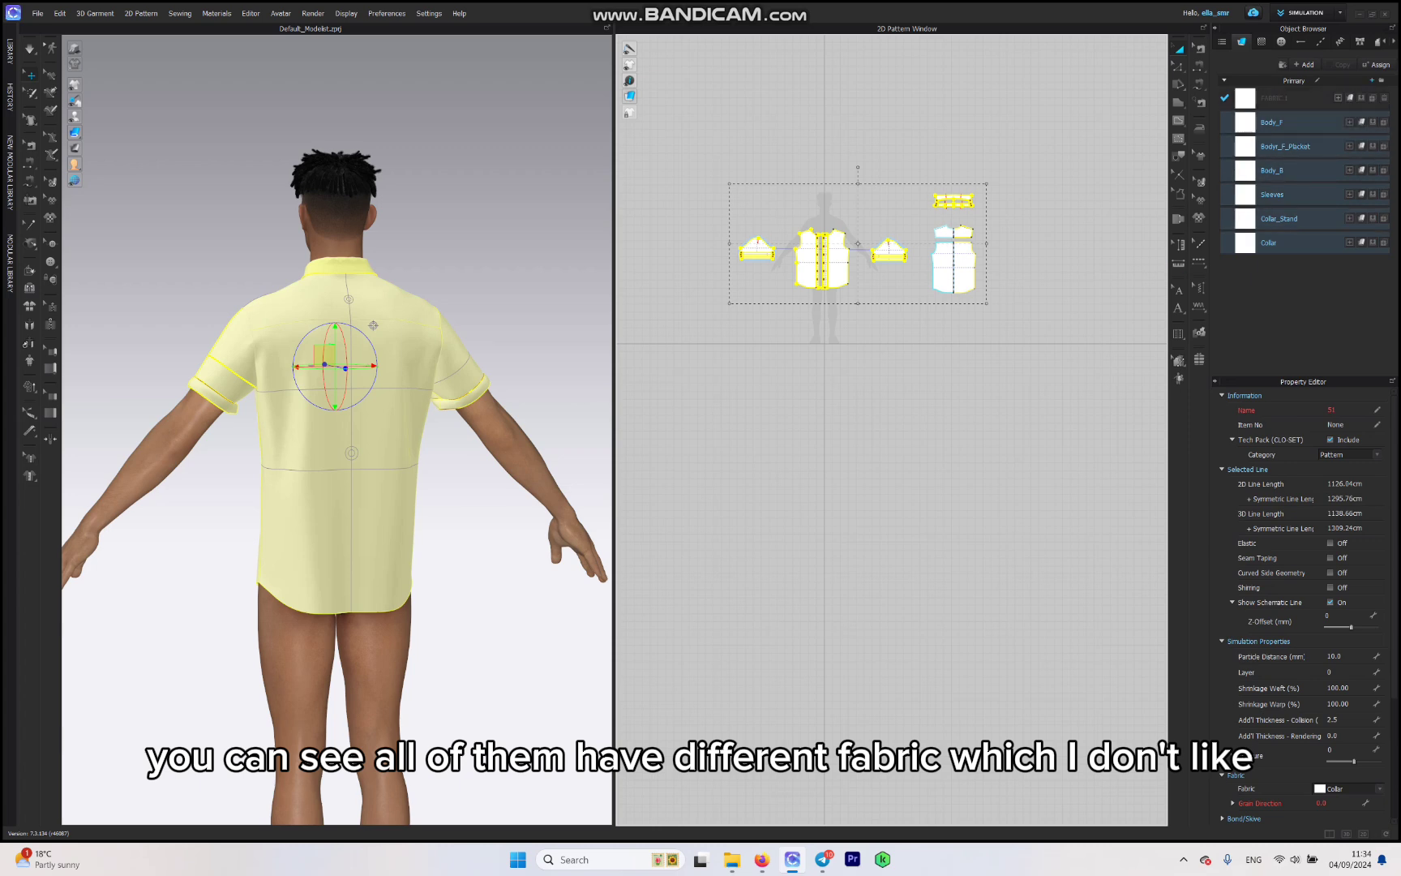
pyautogui.click(1338, 97)
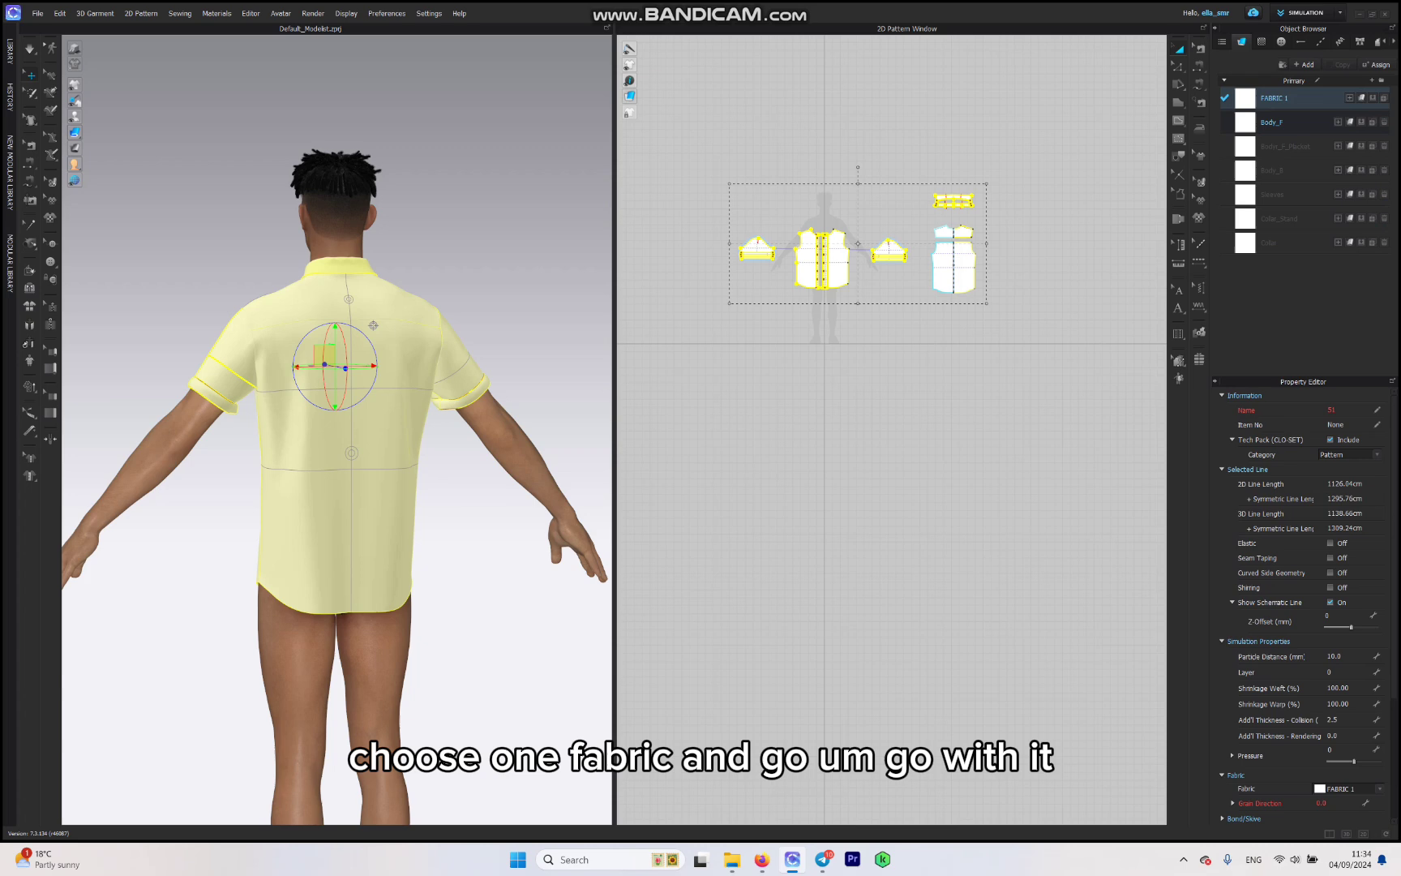
pyautogui.click(1384, 121)
pyautogui.click(1384, 122)
pyautogui.click(1384, 122)
pyautogui.click(1384, 121)
pyautogui.click(1384, 122)
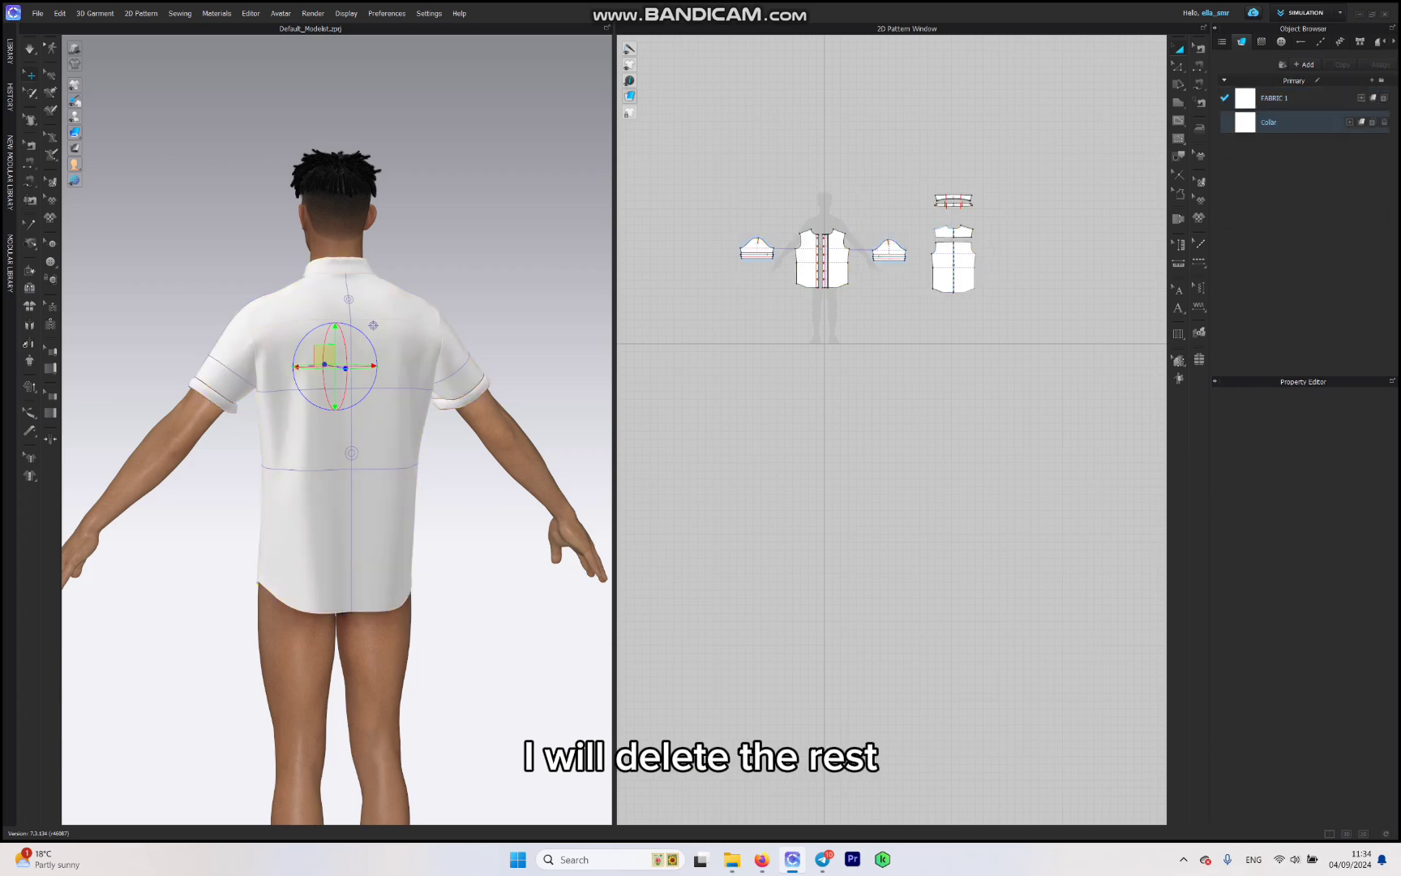
pyautogui.click(1384, 122)
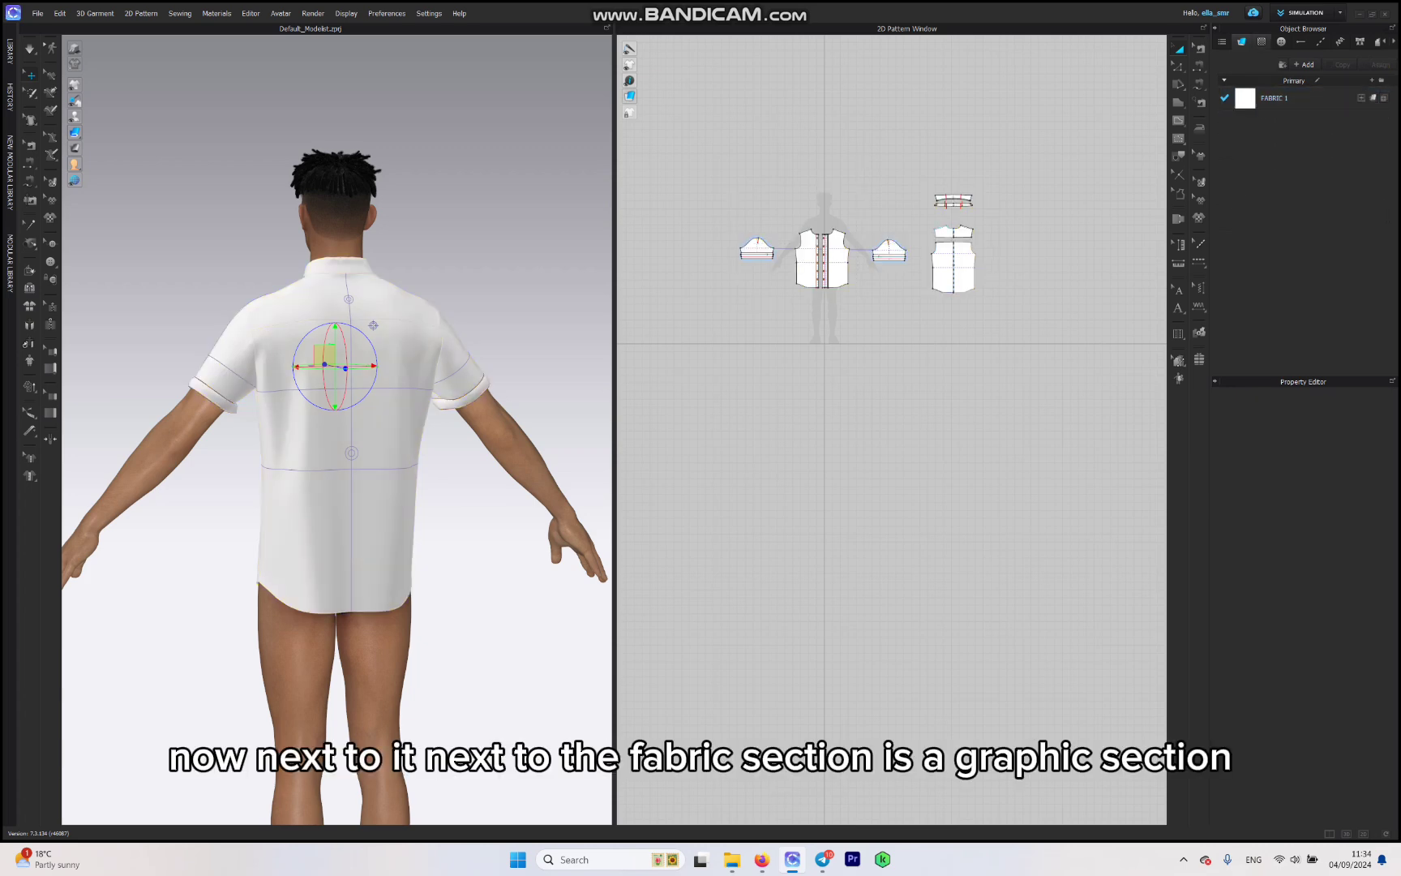
# - Place the logo graphic on the lower back panel of the shirt and enlarge it
pyautogui.click(1261, 42)
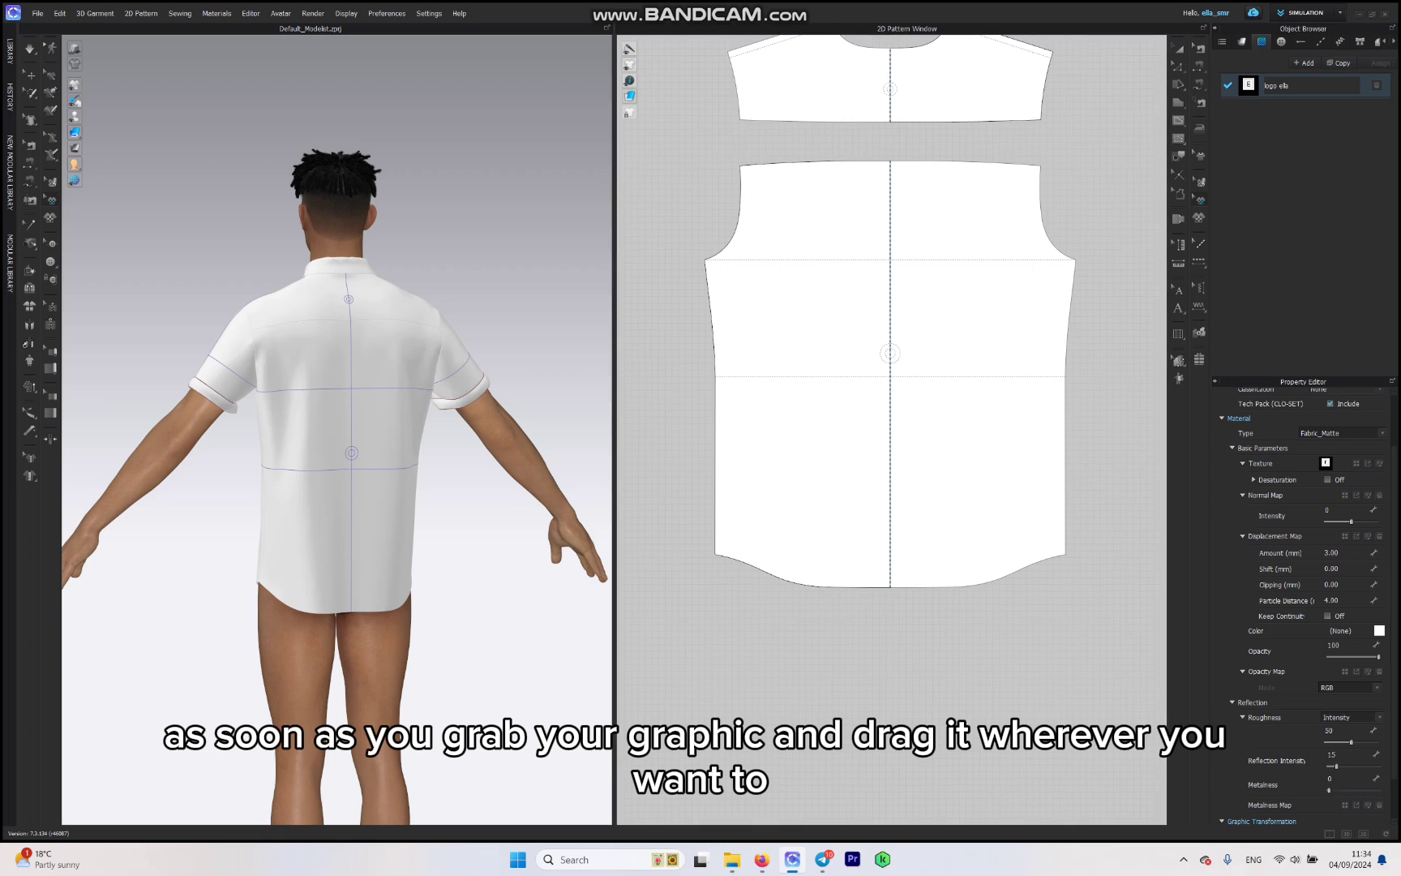
pyautogui.moveTo(1248, 85); pyautogui.dragTo(897, 341)
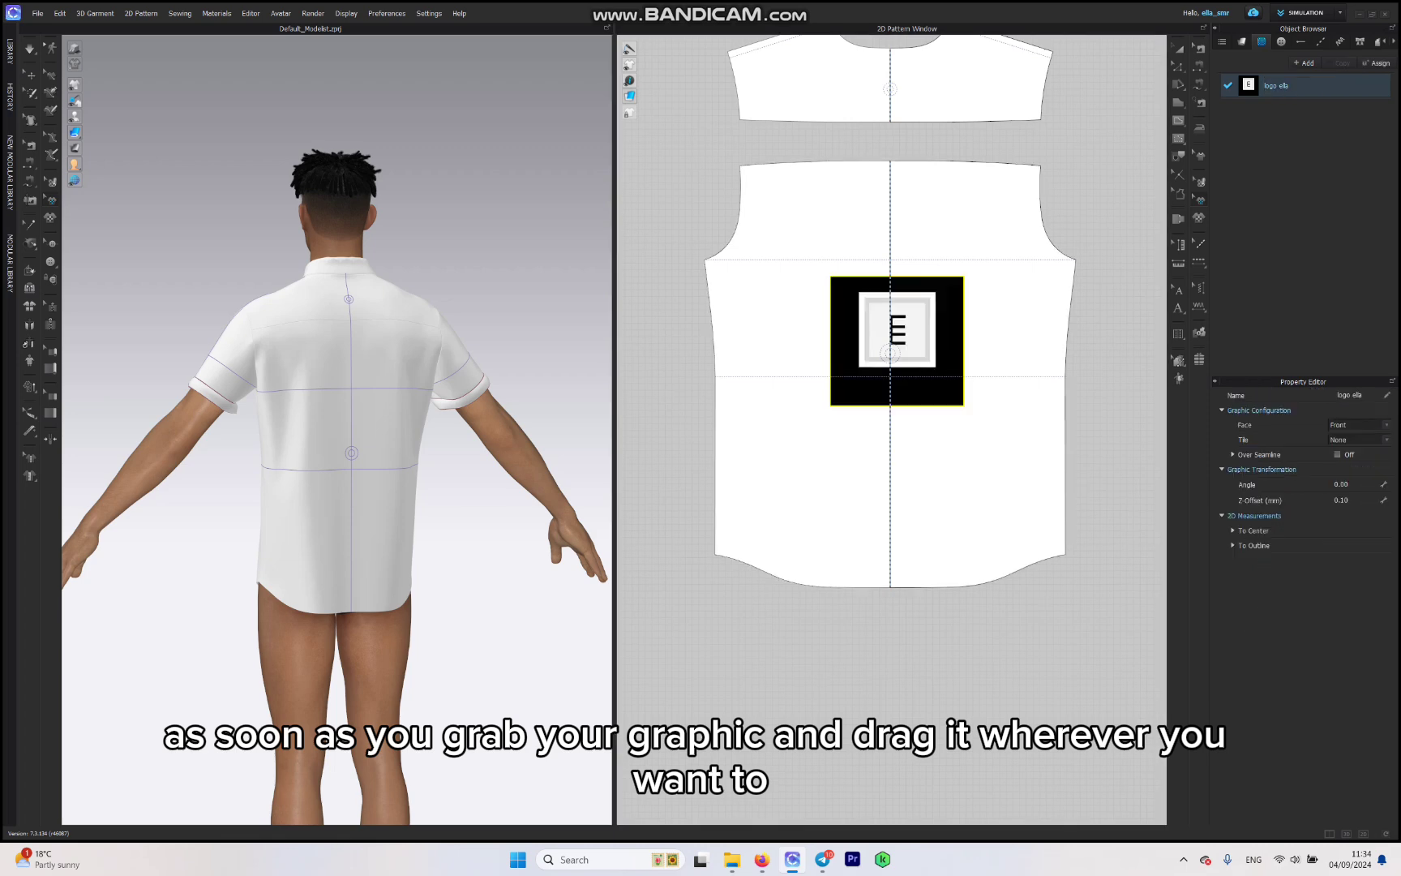
pyautogui.scroll(-3, 889, 377)
pyautogui.scroll(5, 889, 359)
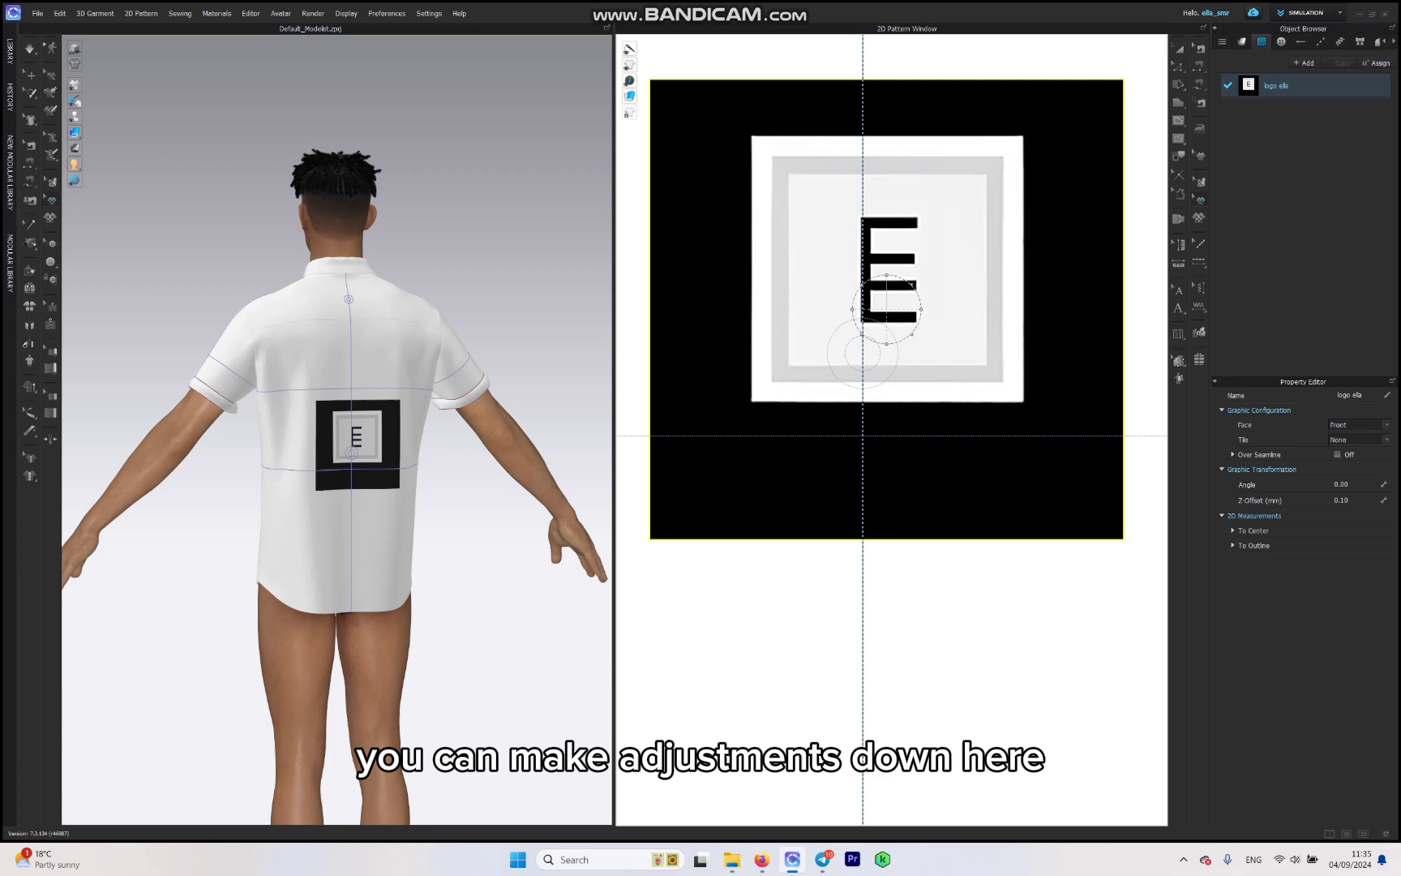
pyautogui.moveTo(911, 334); pyautogui.dragTo(929, 352)
pyautogui.scroll(-5, 892, 430)
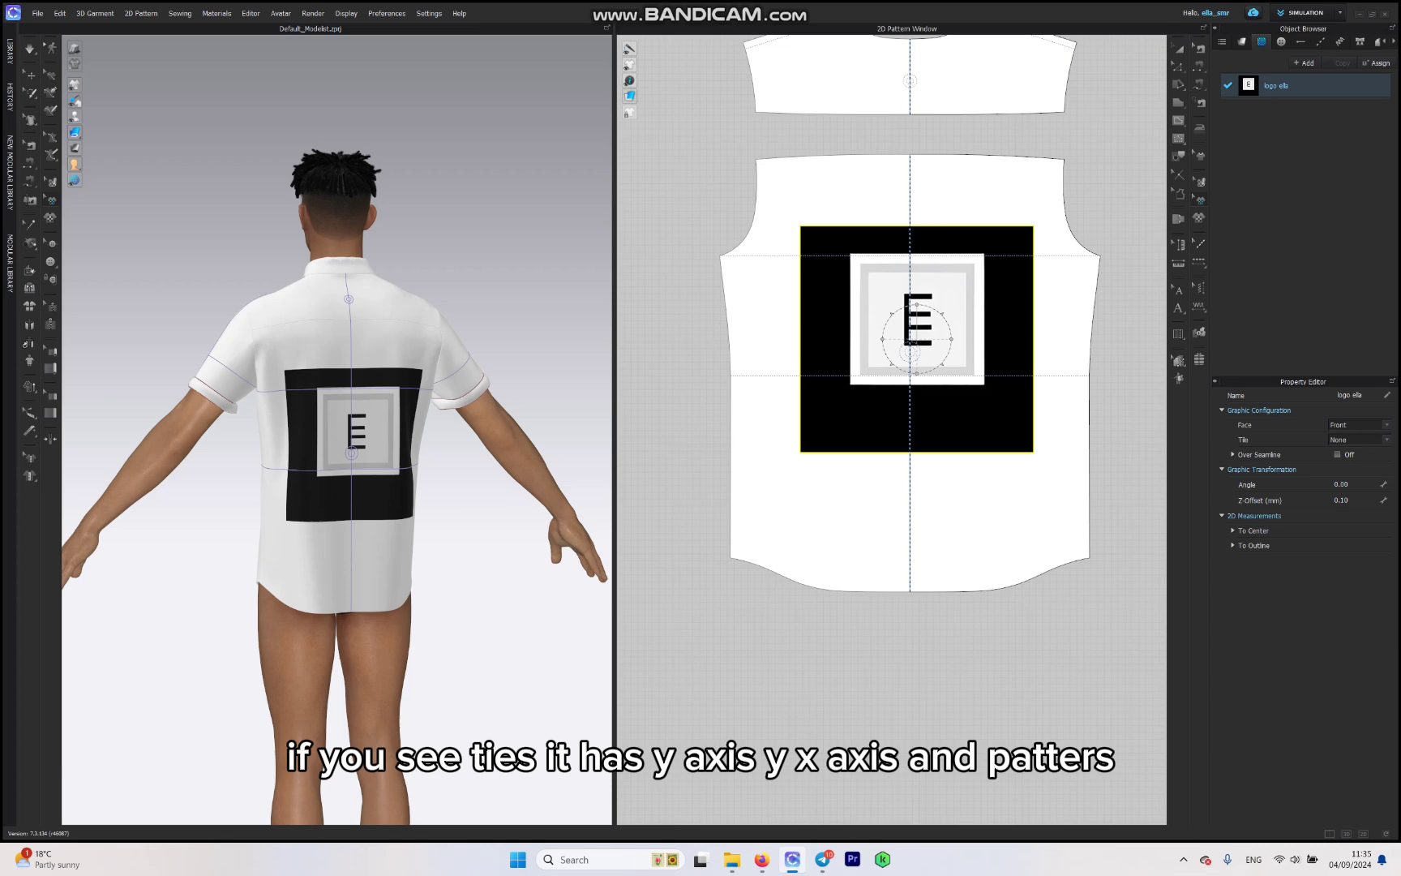
# - Tile the back graphic along the X-Axis and scale it down to a height of about 22 cm
pyautogui.click(1359, 440)
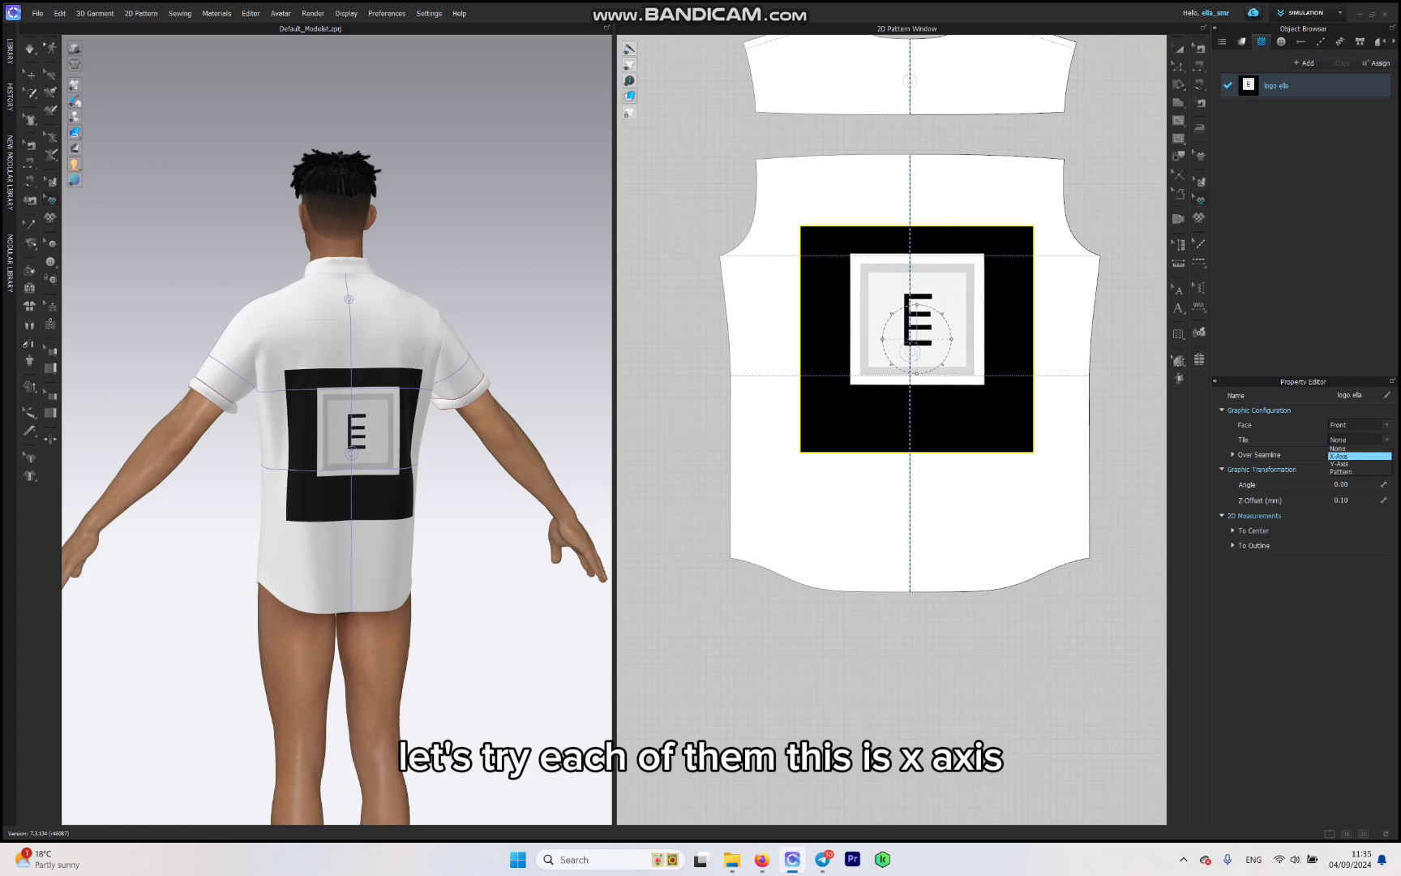
pyautogui.click(1360, 456)
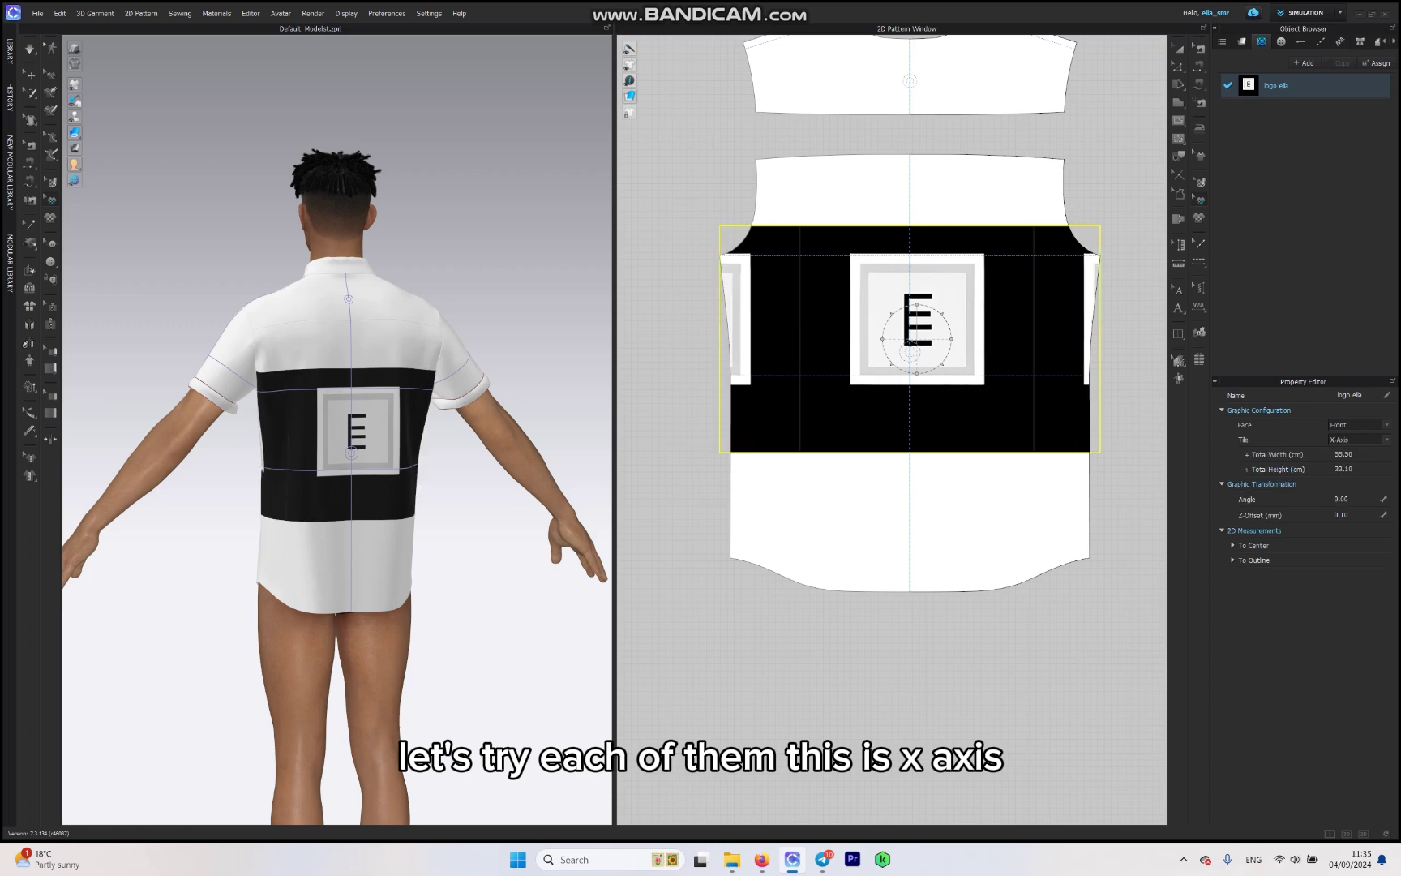
pyautogui.moveTo(336, 438); pyautogui.dragTo(438, 442, button='right')
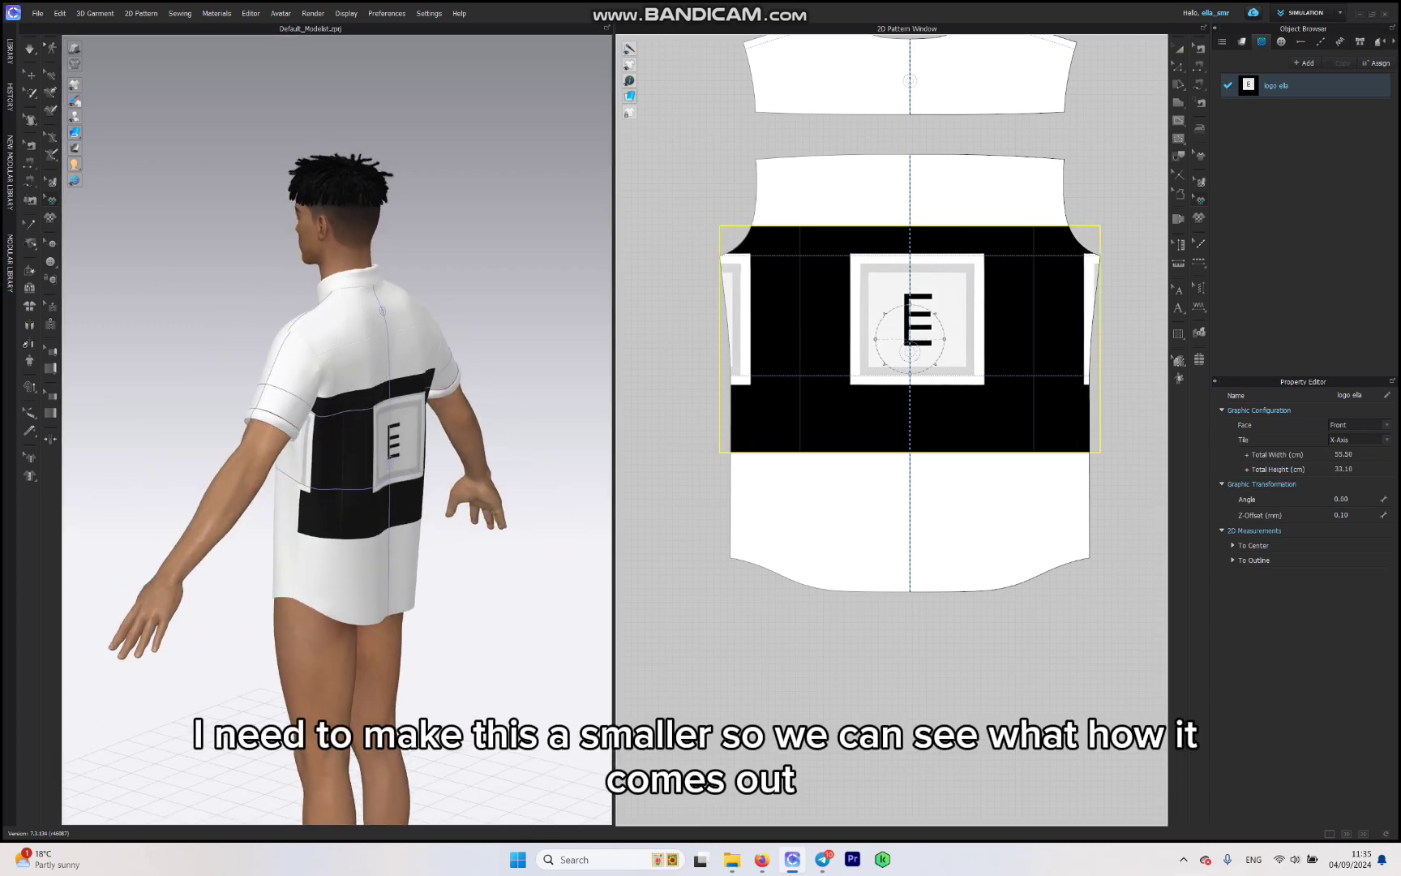
pyautogui.moveTo(935, 364); pyautogui.dragTo(933, 362)
# - Try Y-Axis tiling on the back graphic, ending with its tiling set to Pattern
pyautogui.click(1359, 439)
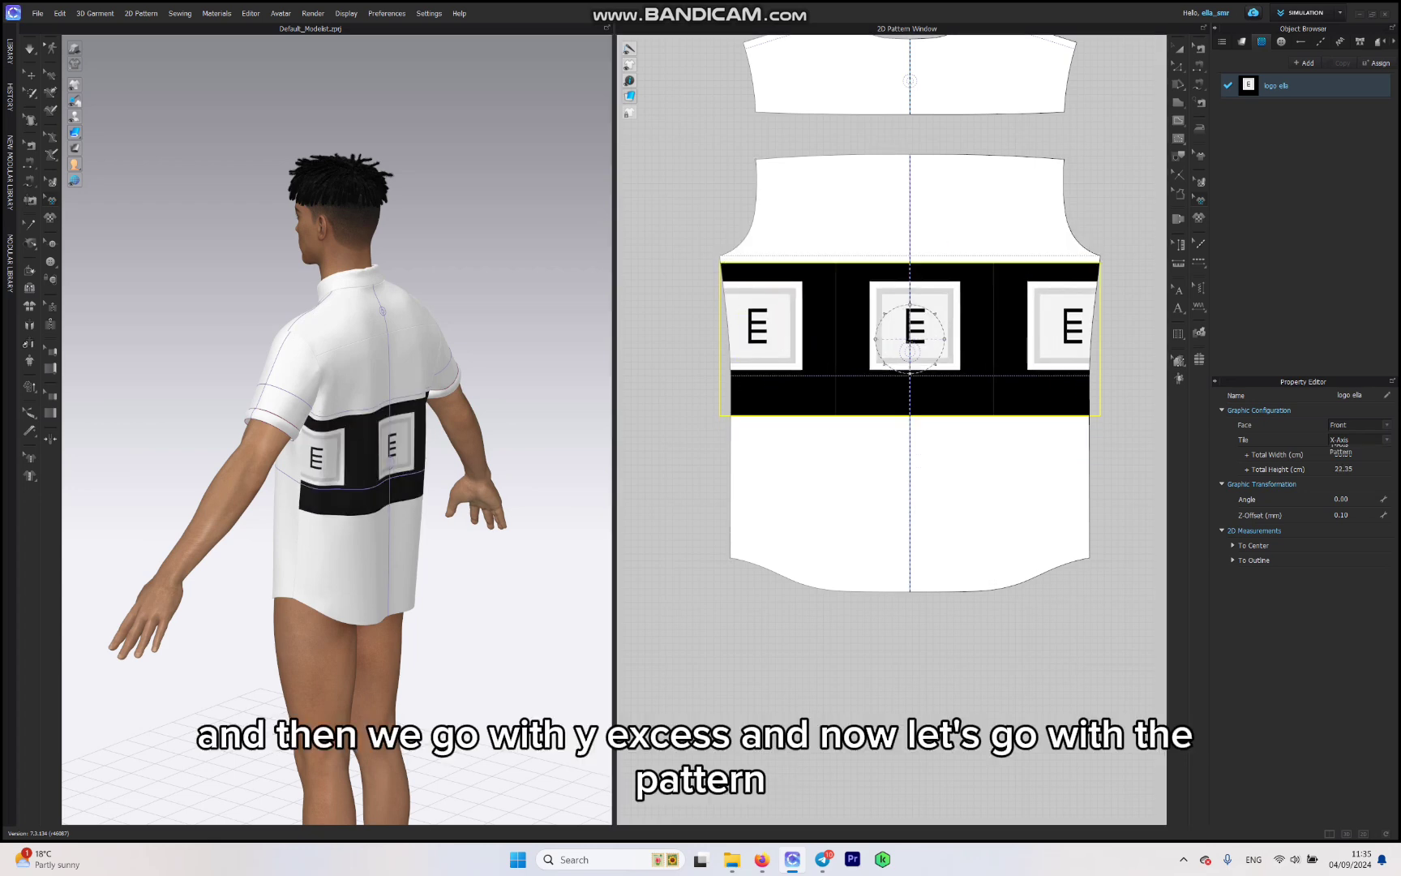
pyautogui.click(1346, 464)
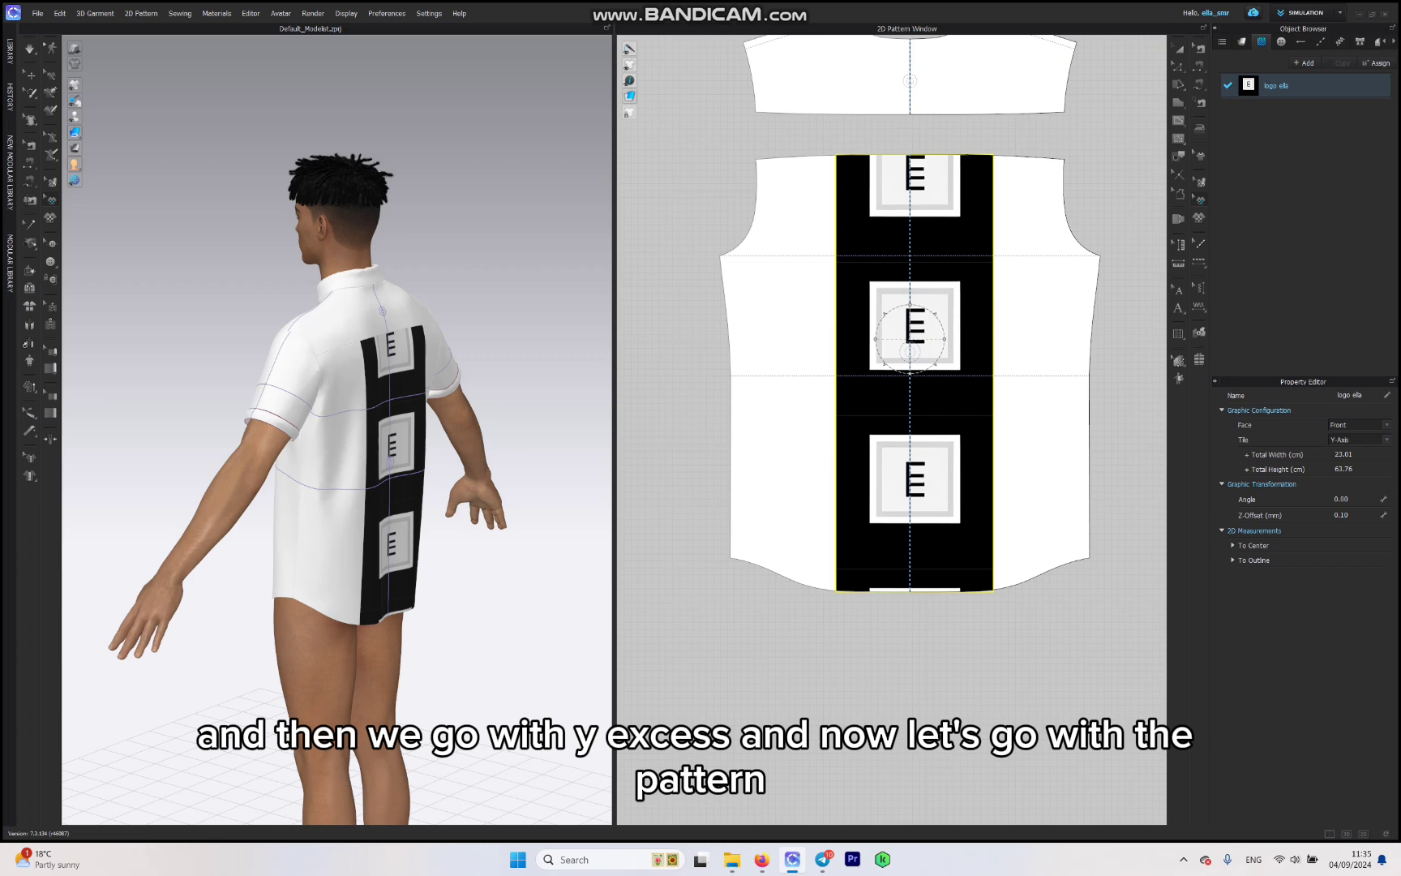
pyautogui.click(1358, 439)
pyautogui.click(1358, 472)
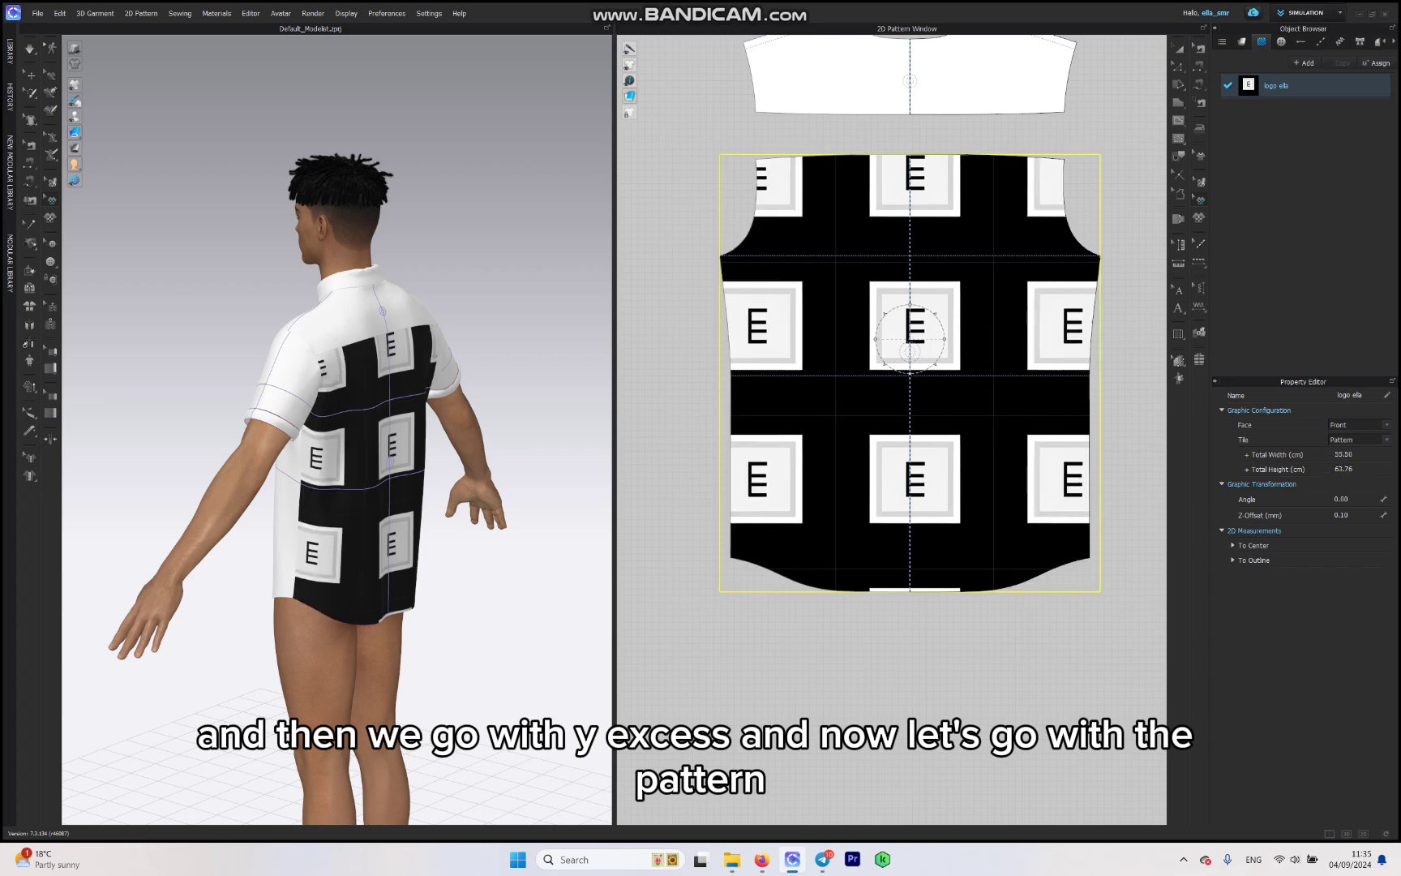
# - Add the logo graphic to the back yoke and set its tiling to Pattern
pyautogui.scroll(-2, 908, 340)
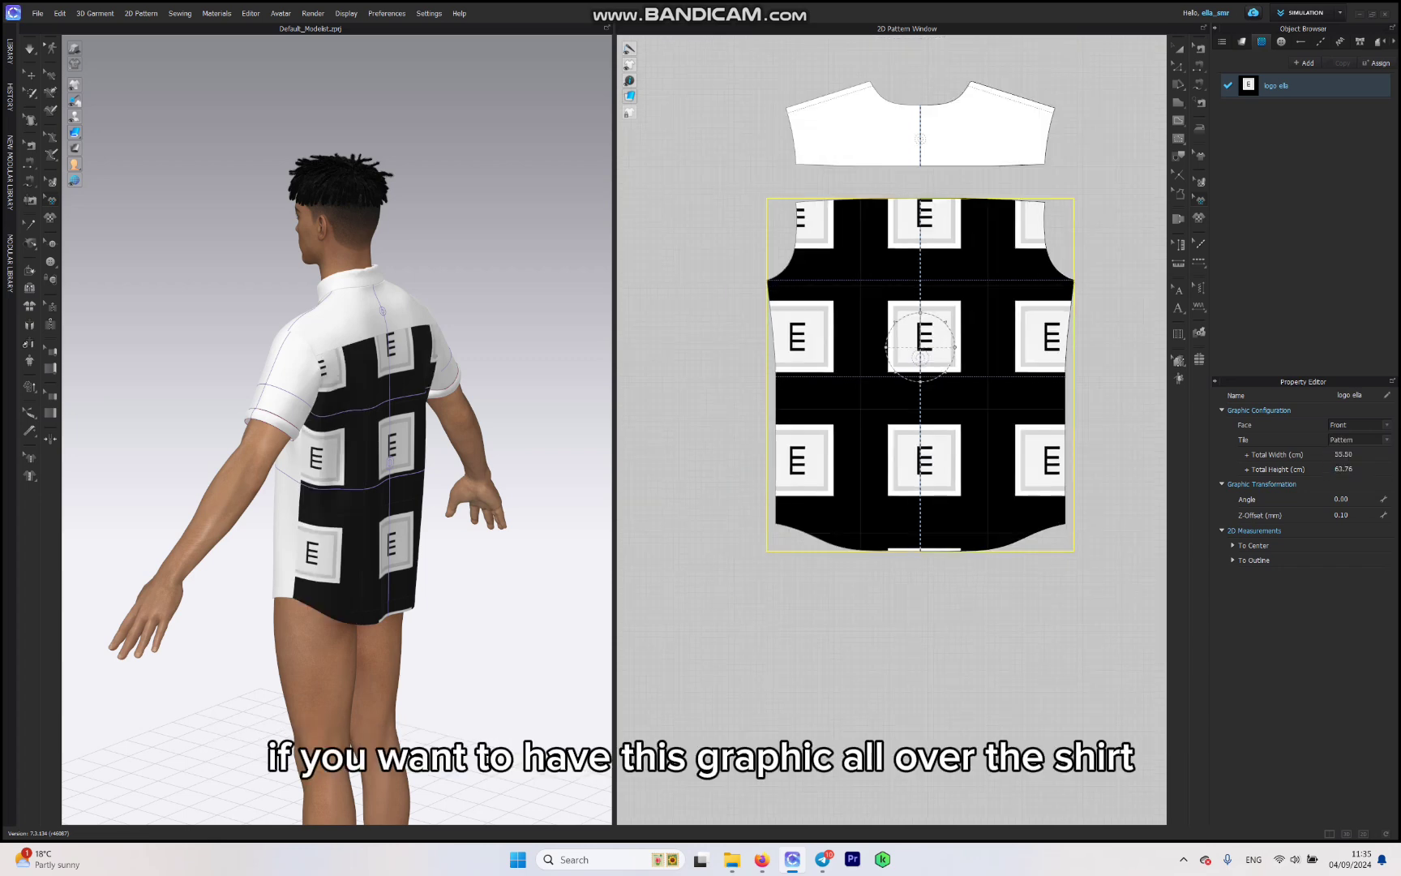
pyautogui.scroll(-1, 924, 356)
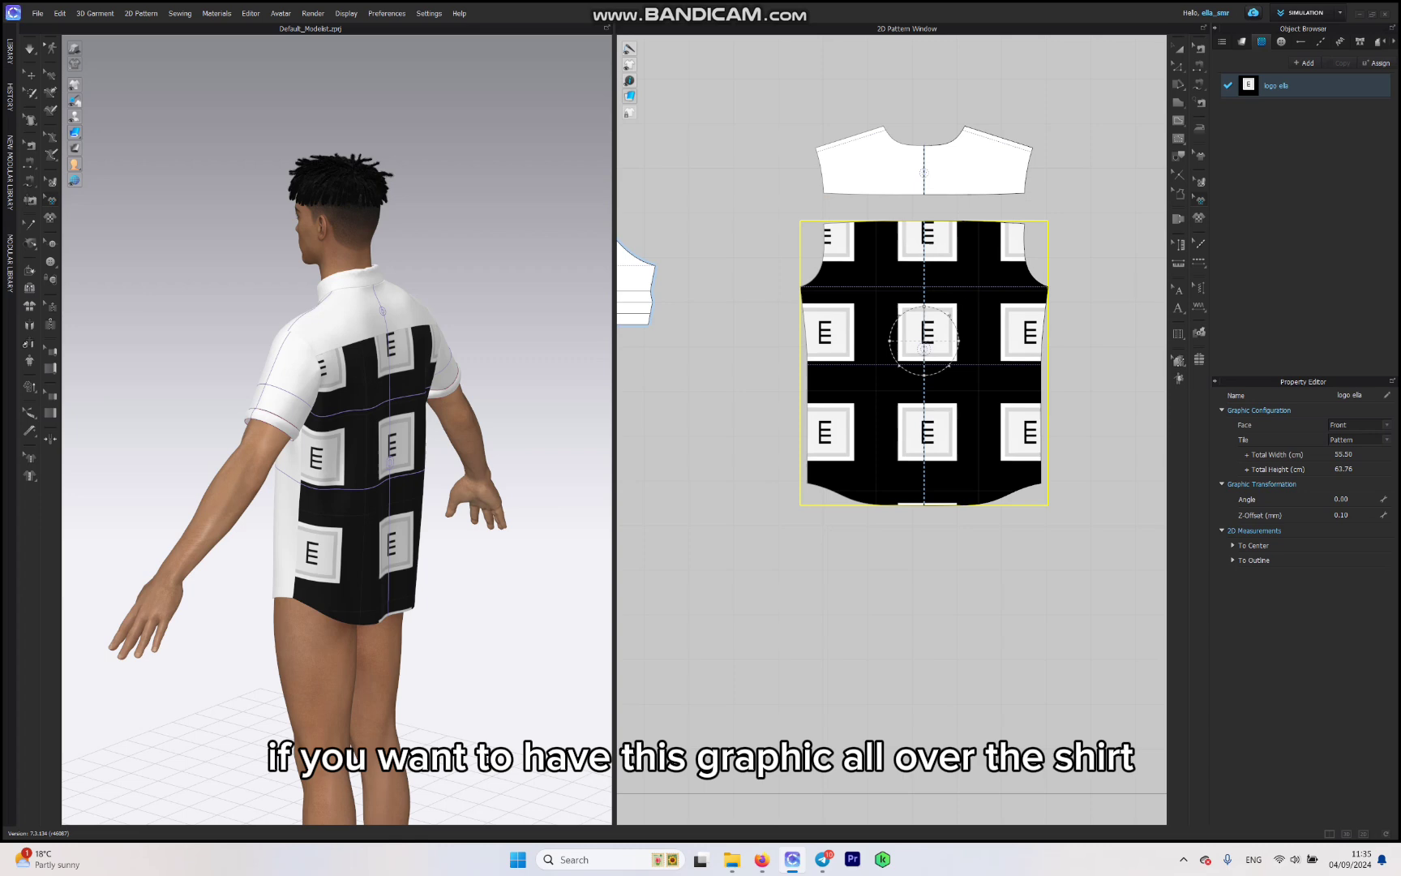
pyautogui.scroll(-2, 965, 227)
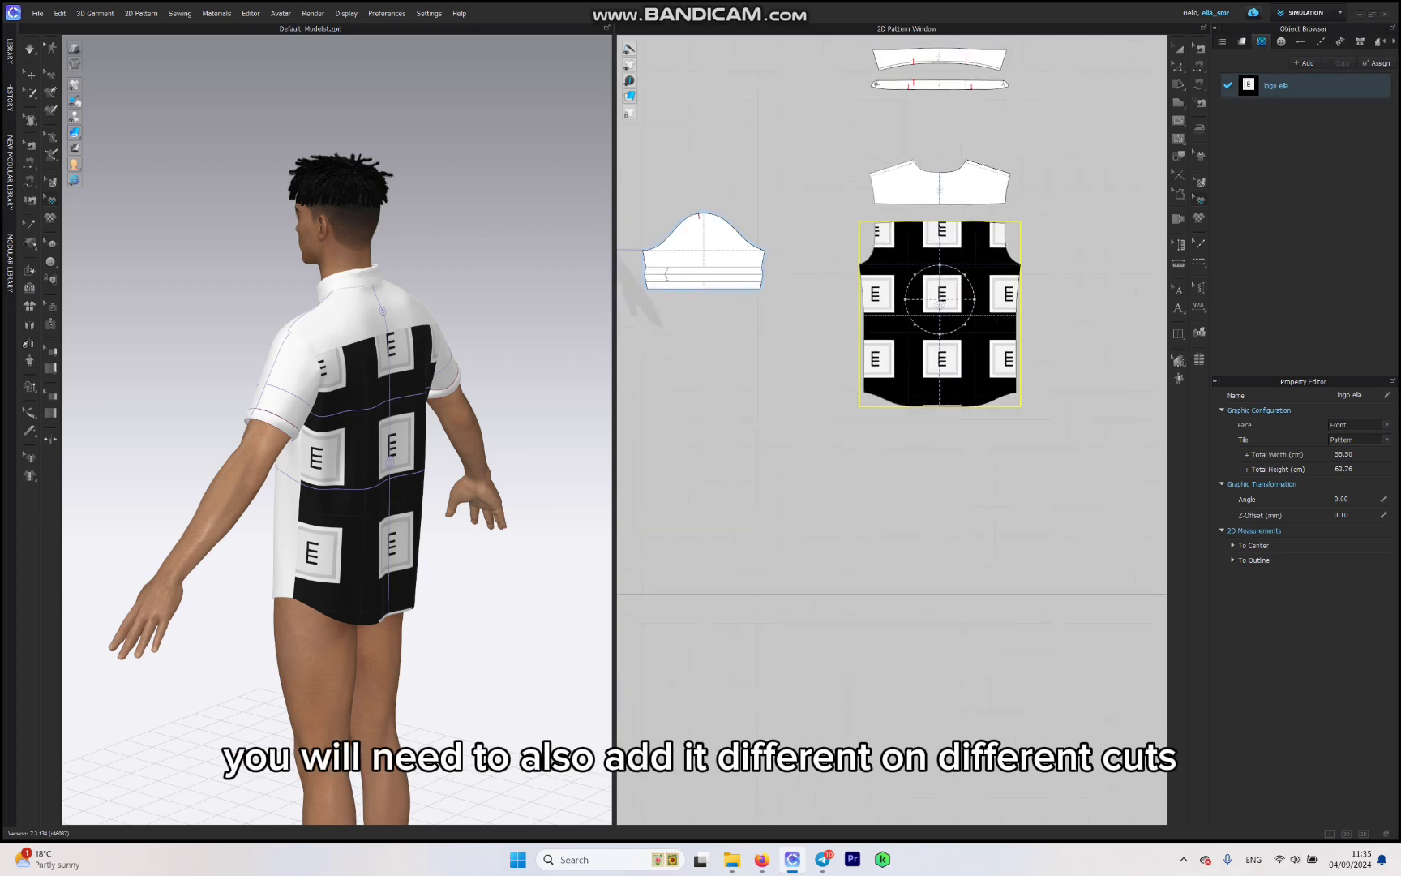
pyautogui.click(977, 185)
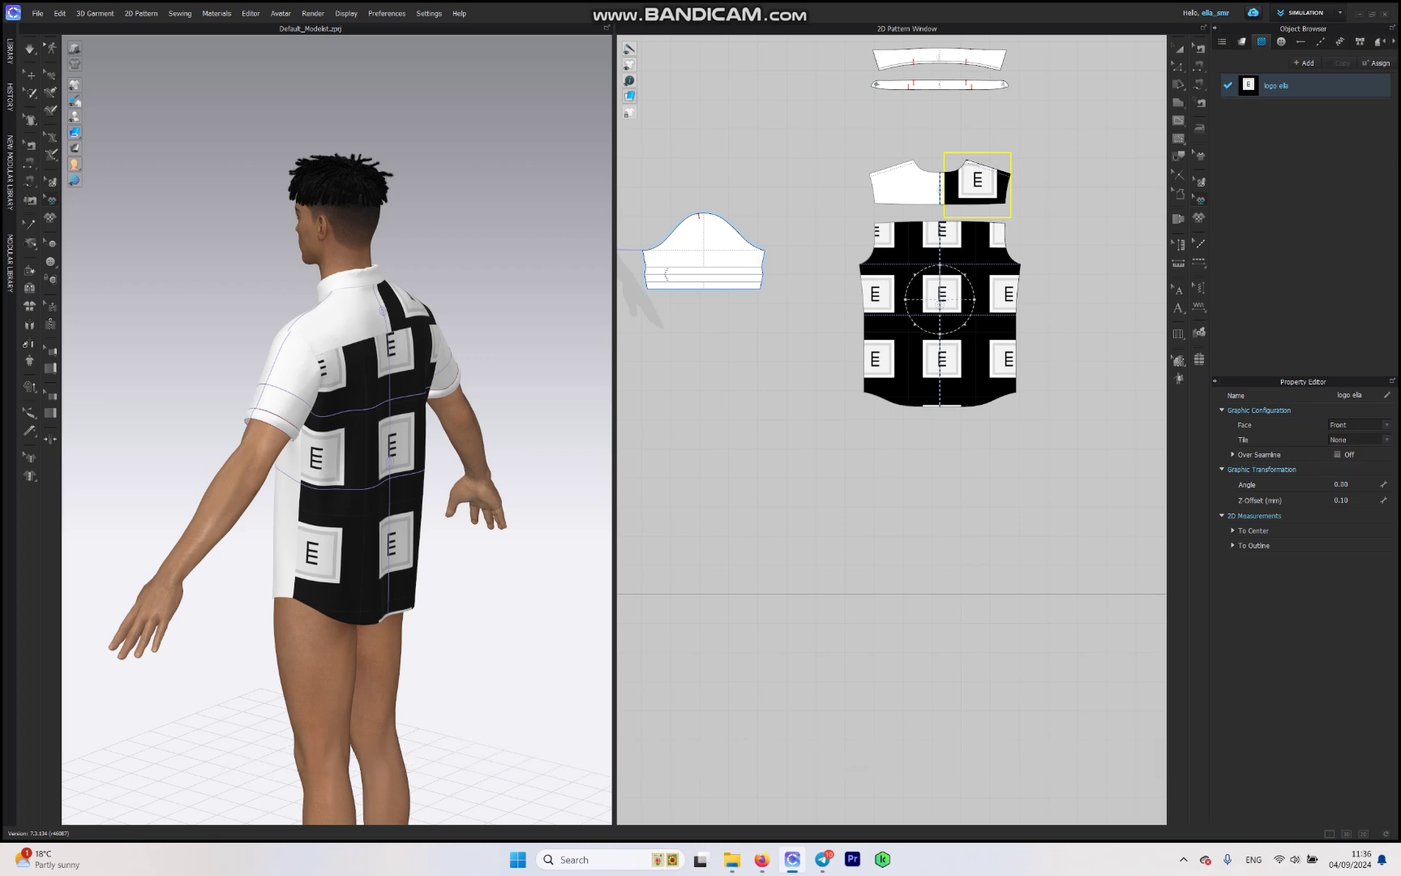
pyautogui.click(1359, 440)
pyautogui.click(1359, 470)
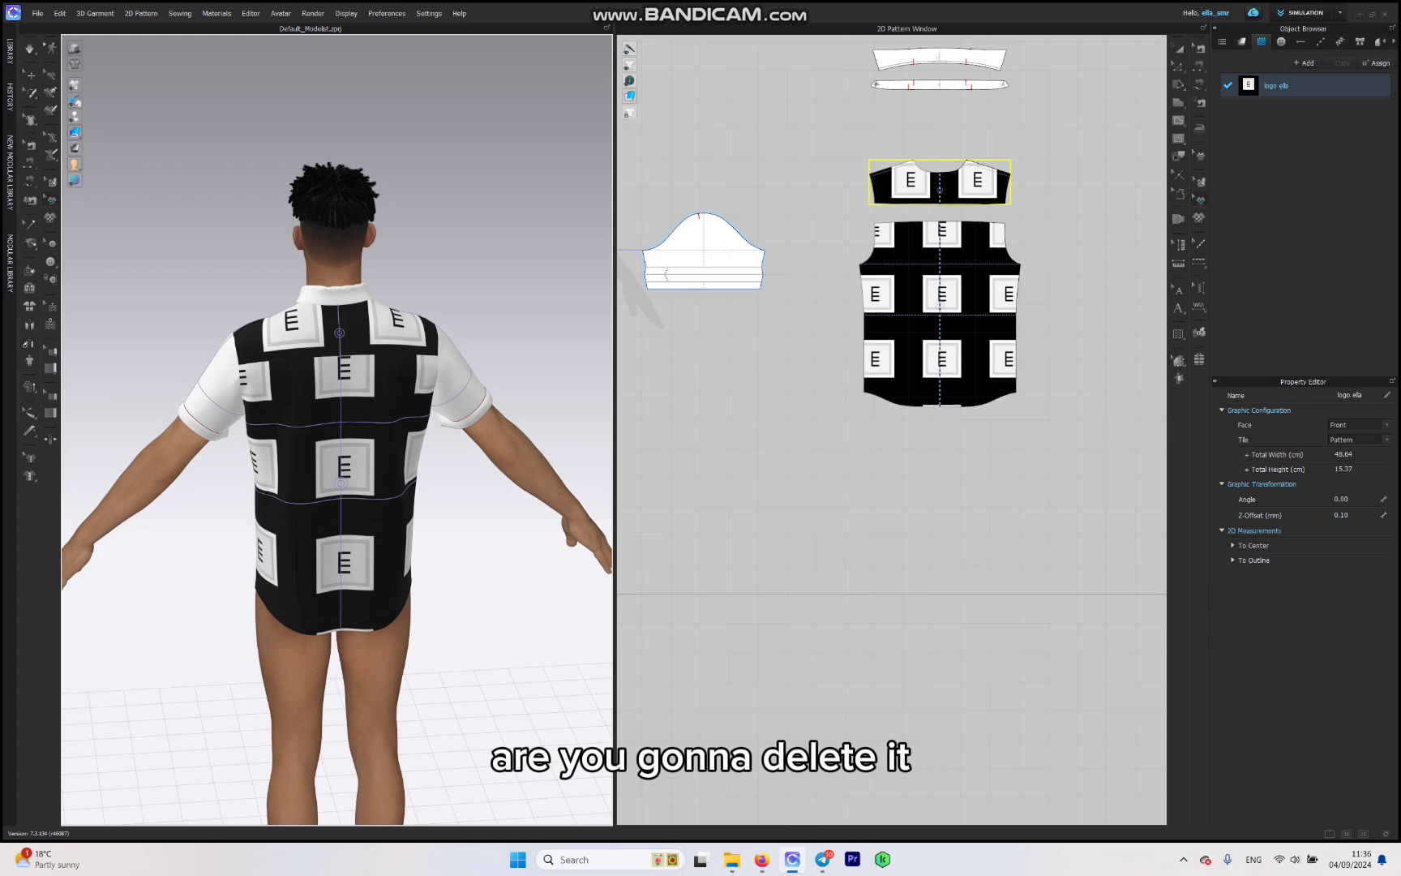
# - Delete the tiled logo graphic from the back yoke
pyautogui.click(940, 181)
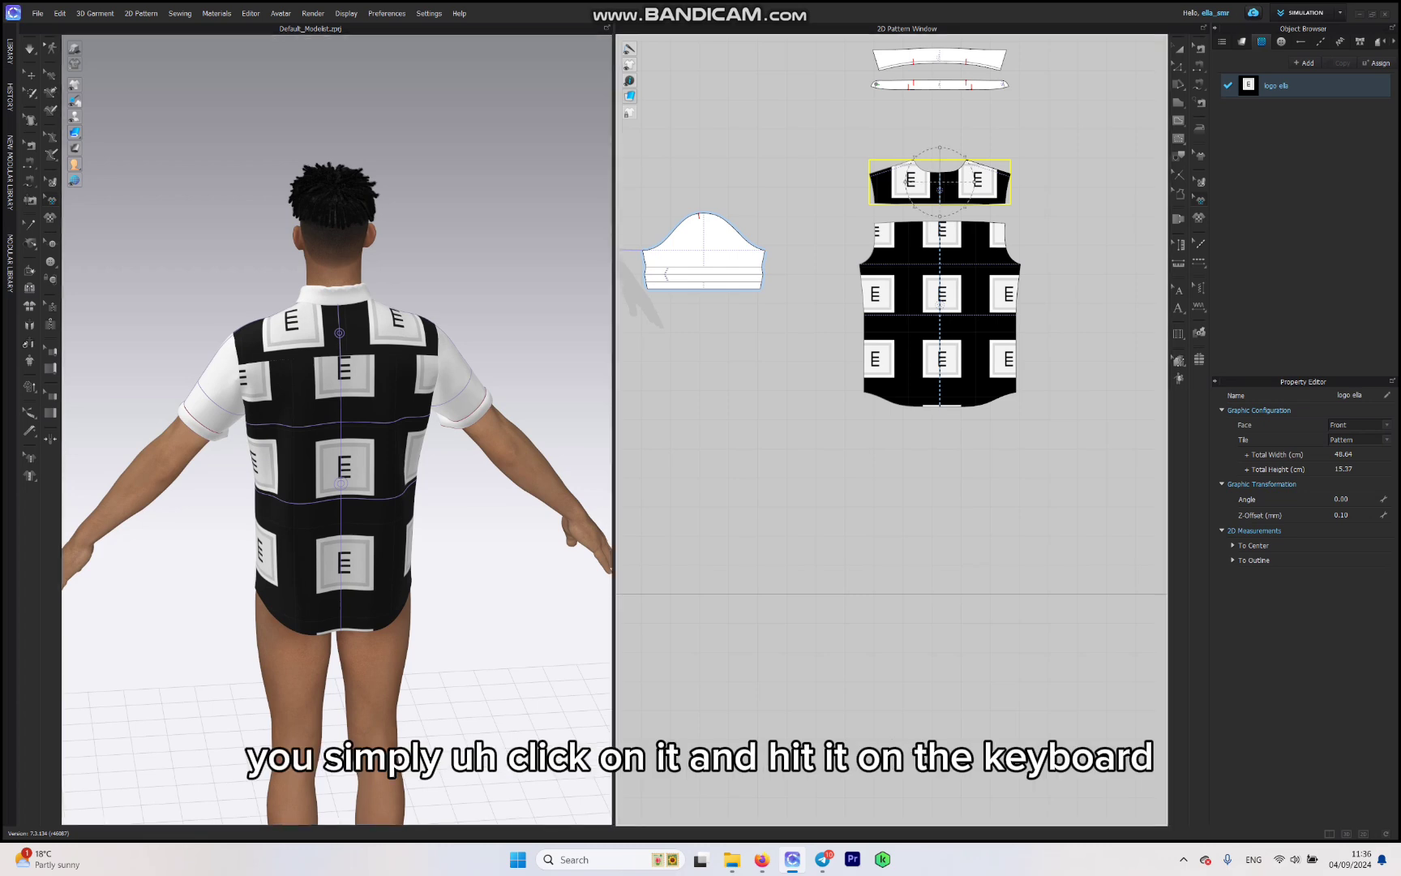
pyautogui.press('Delete')
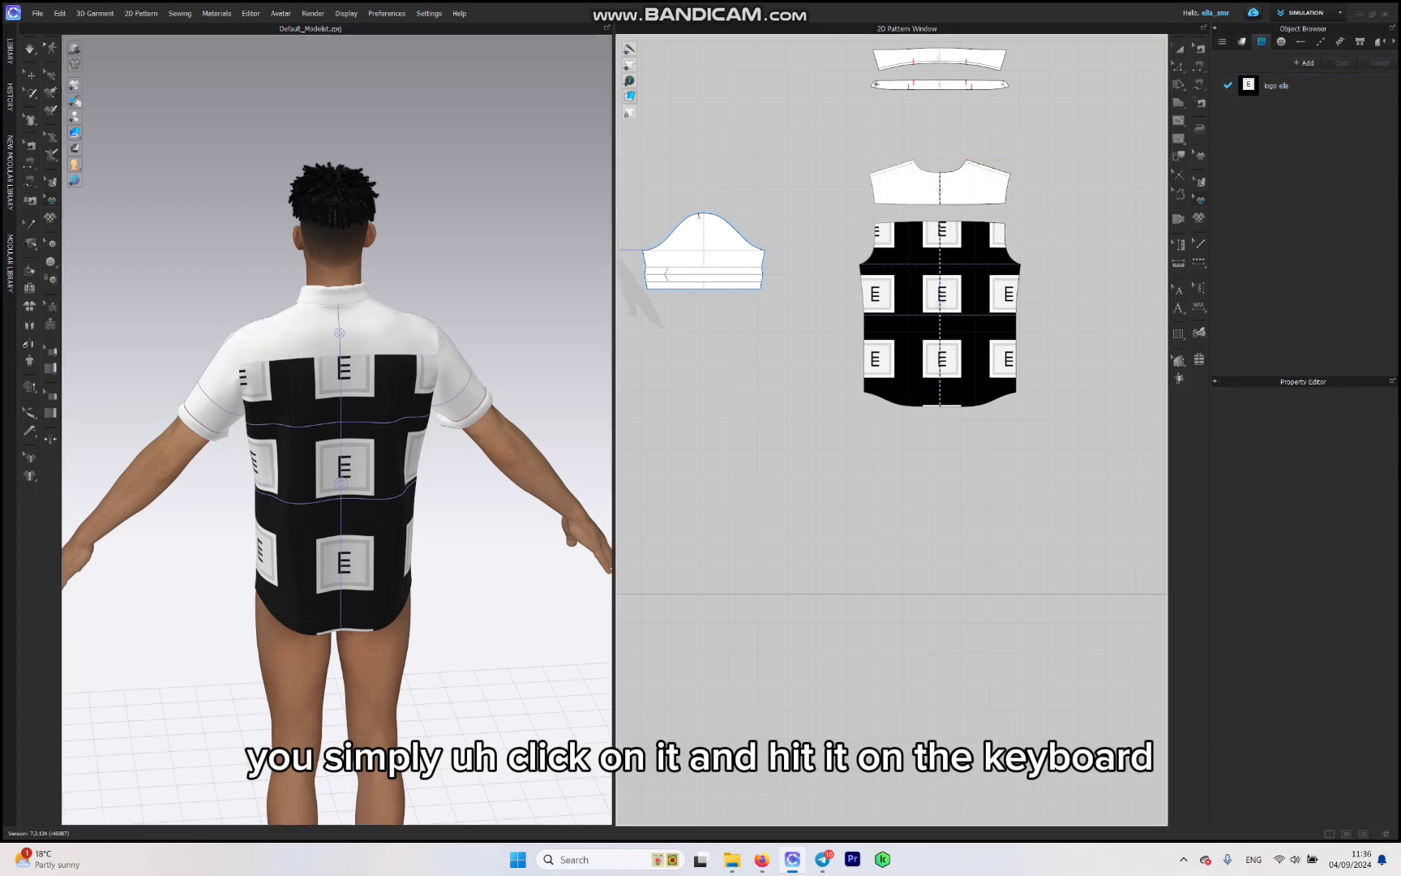
# - Set the material type of the logo graphic on the back panel to Fabric_Shiny
pyautogui.click(940, 317)
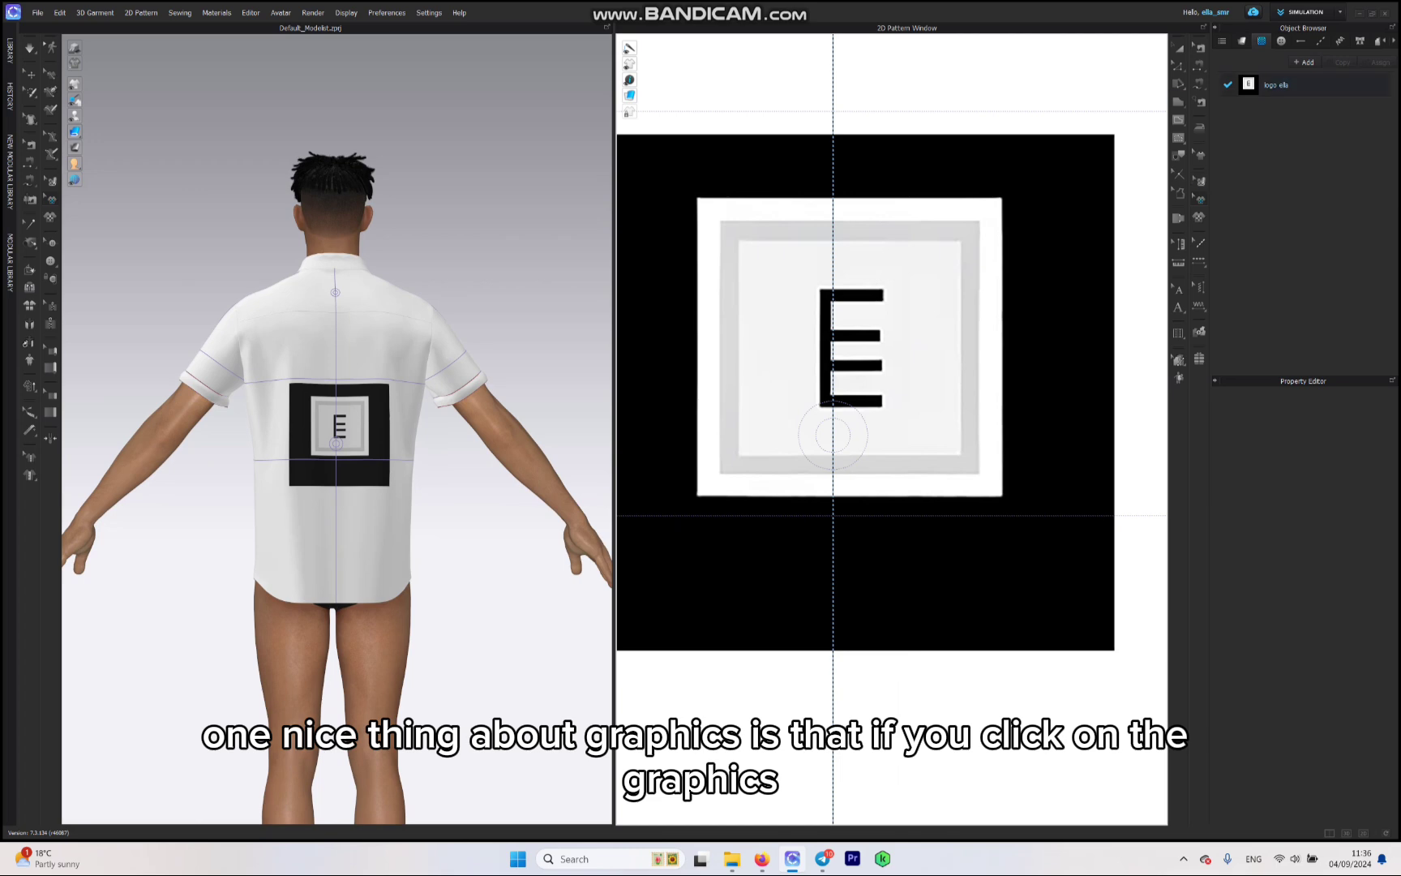
pyautogui.click(865, 392)
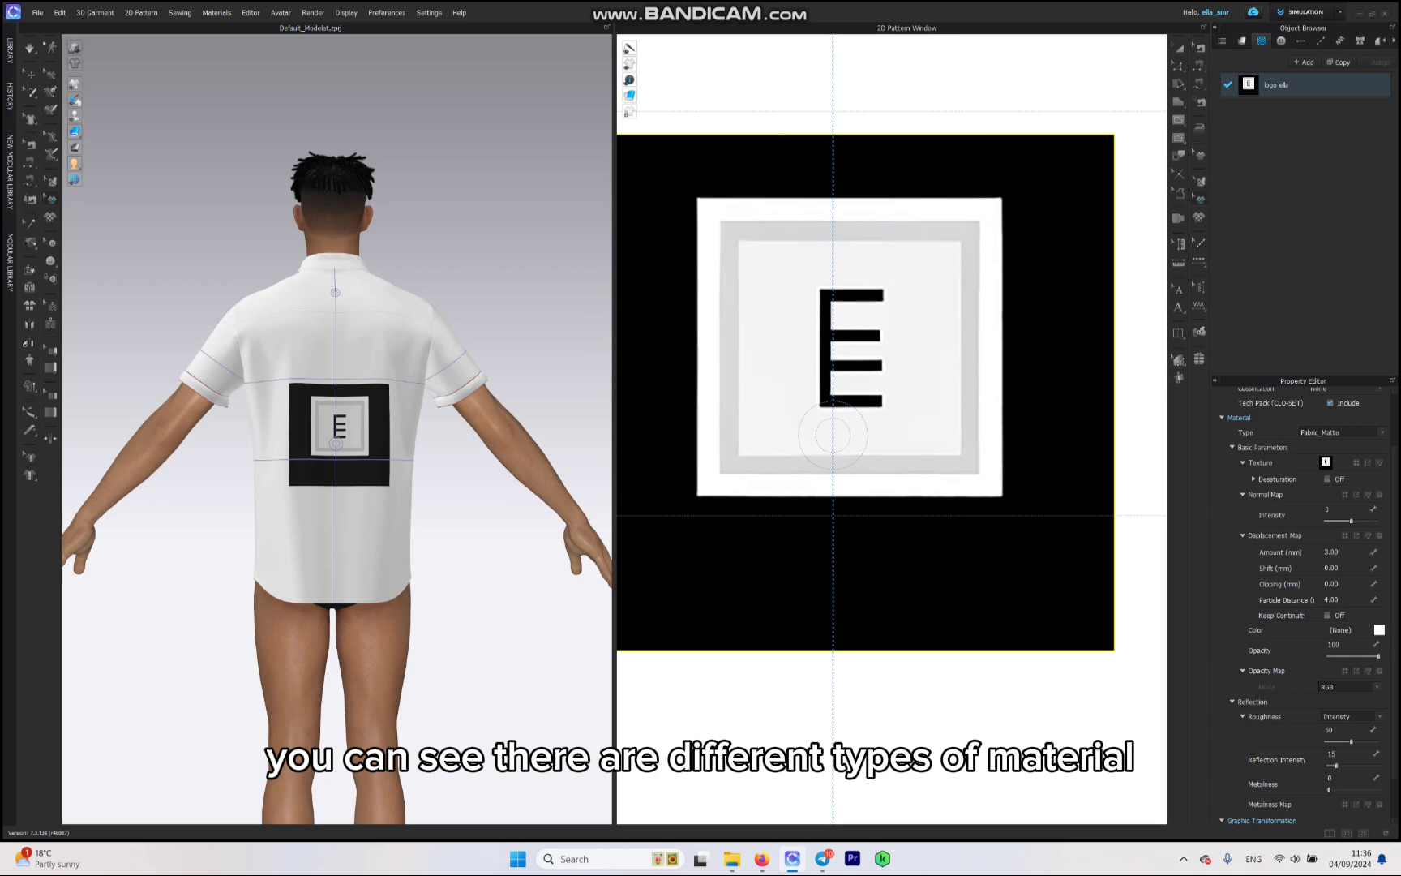
pyautogui.click(1342, 433)
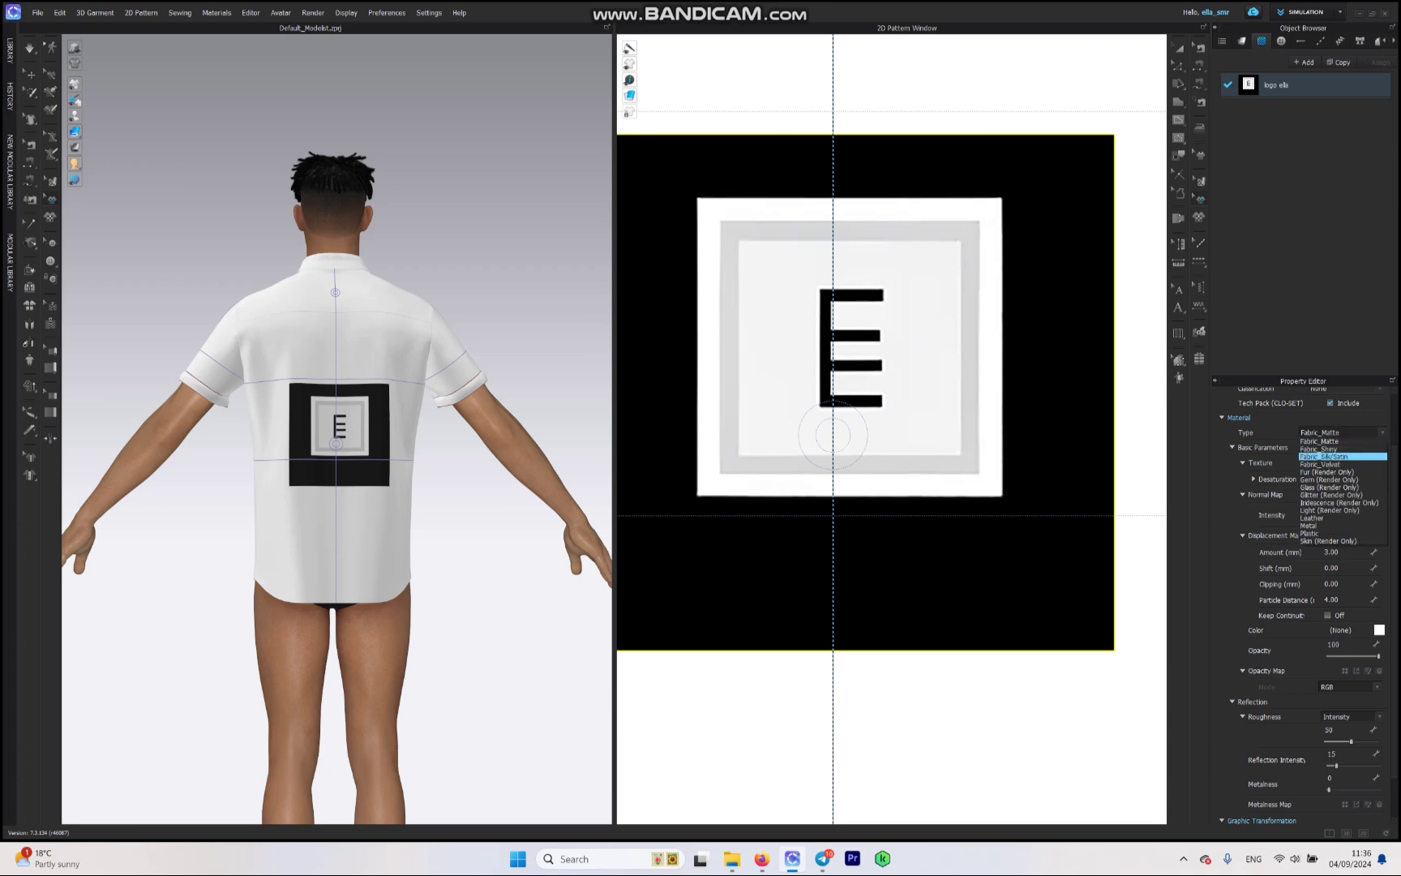
pyautogui.click(1319, 448)
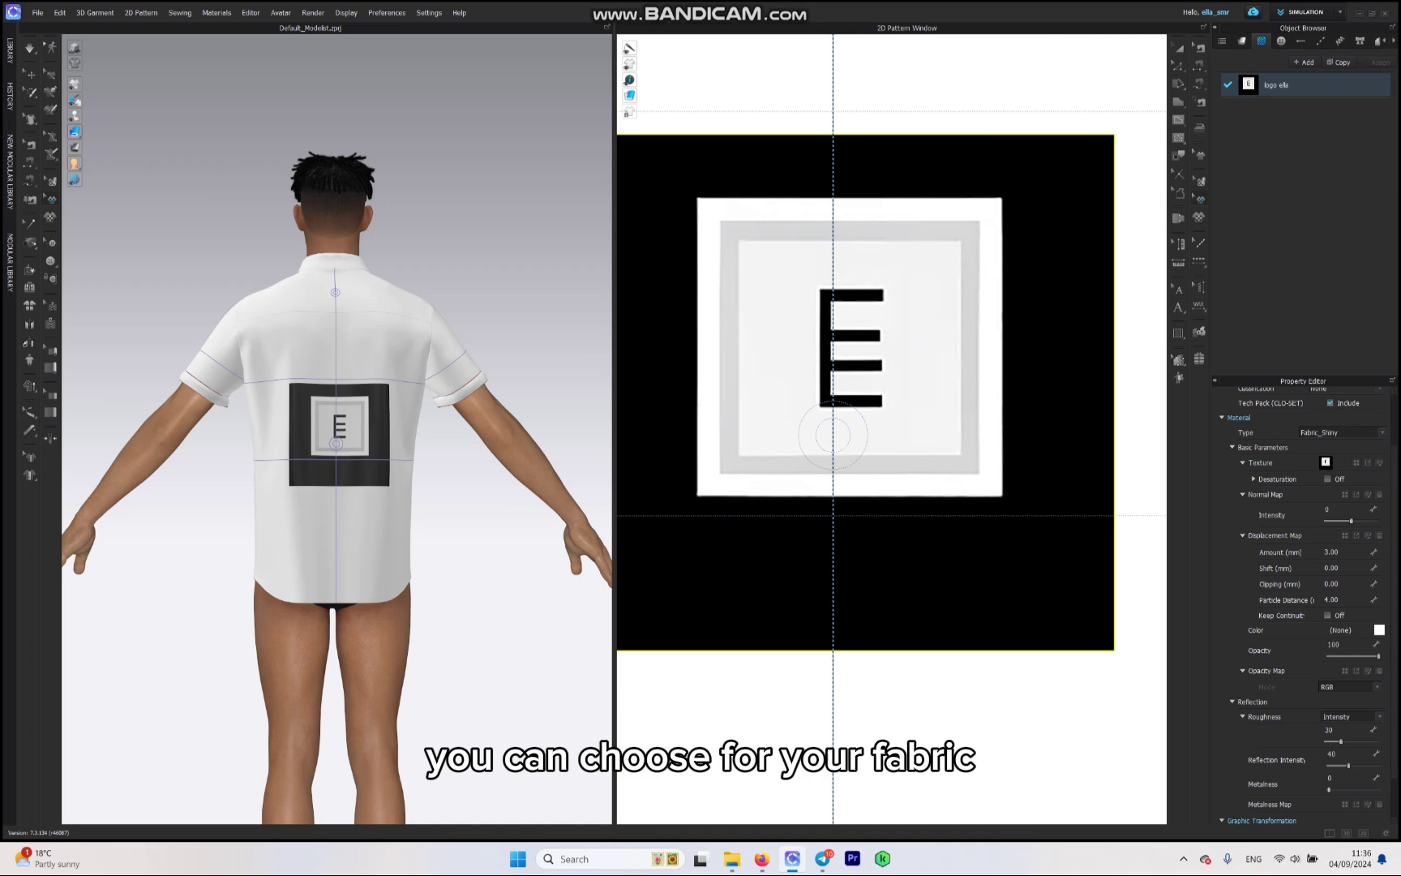
# - Set the material type of the logo graphic on the back panel to Metal
pyautogui.click(1342, 432)
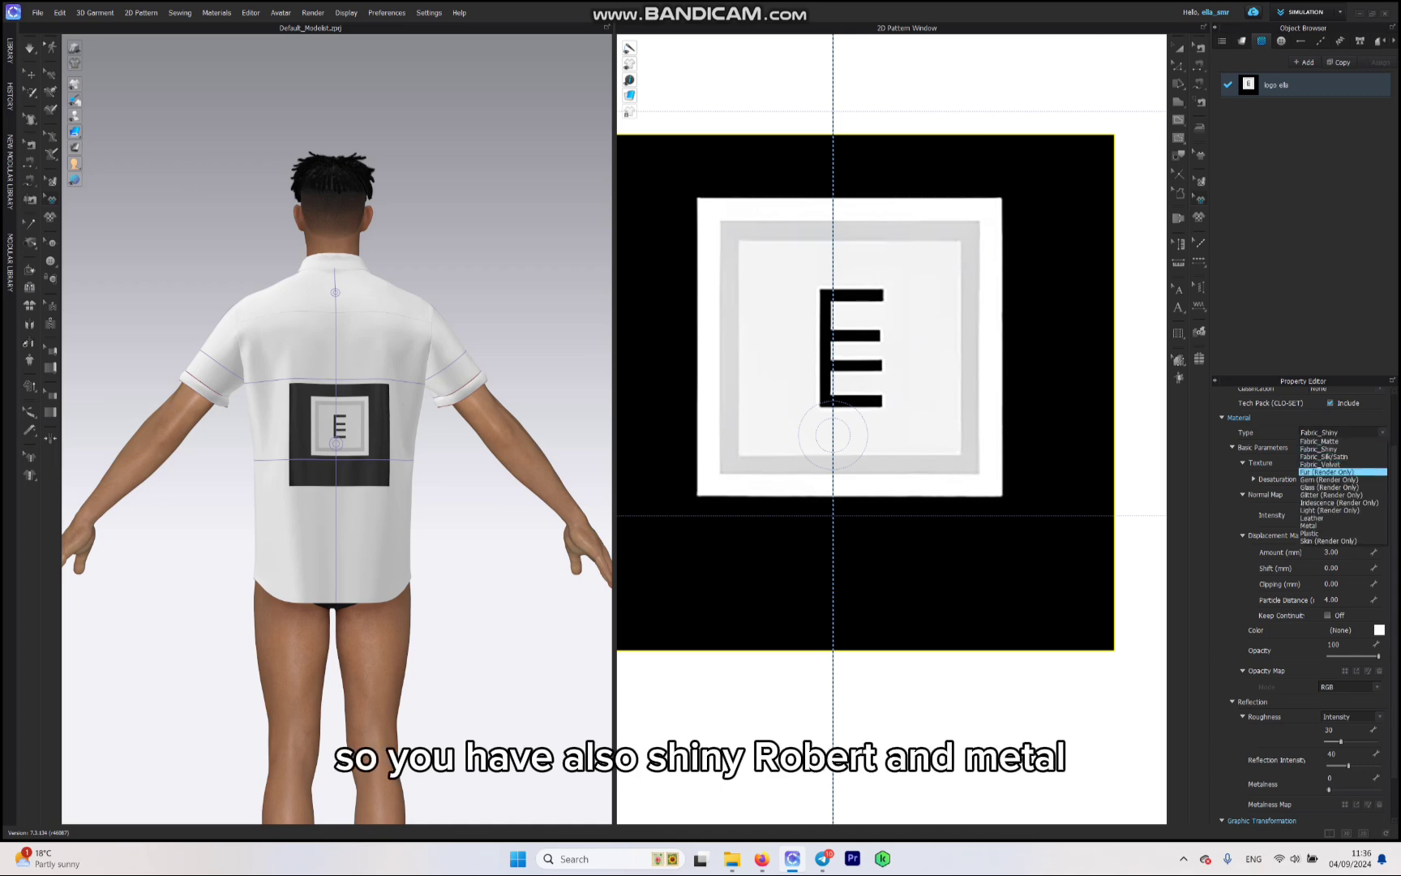
pyautogui.press('Down')
pyautogui.press('Down')
pyautogui.press('Down')
pyautogui.press('Down')
pyautogui.press('Down')
pyautogui.press('Down')
pyautogui.press('Down')
pyautogui.press('Return')
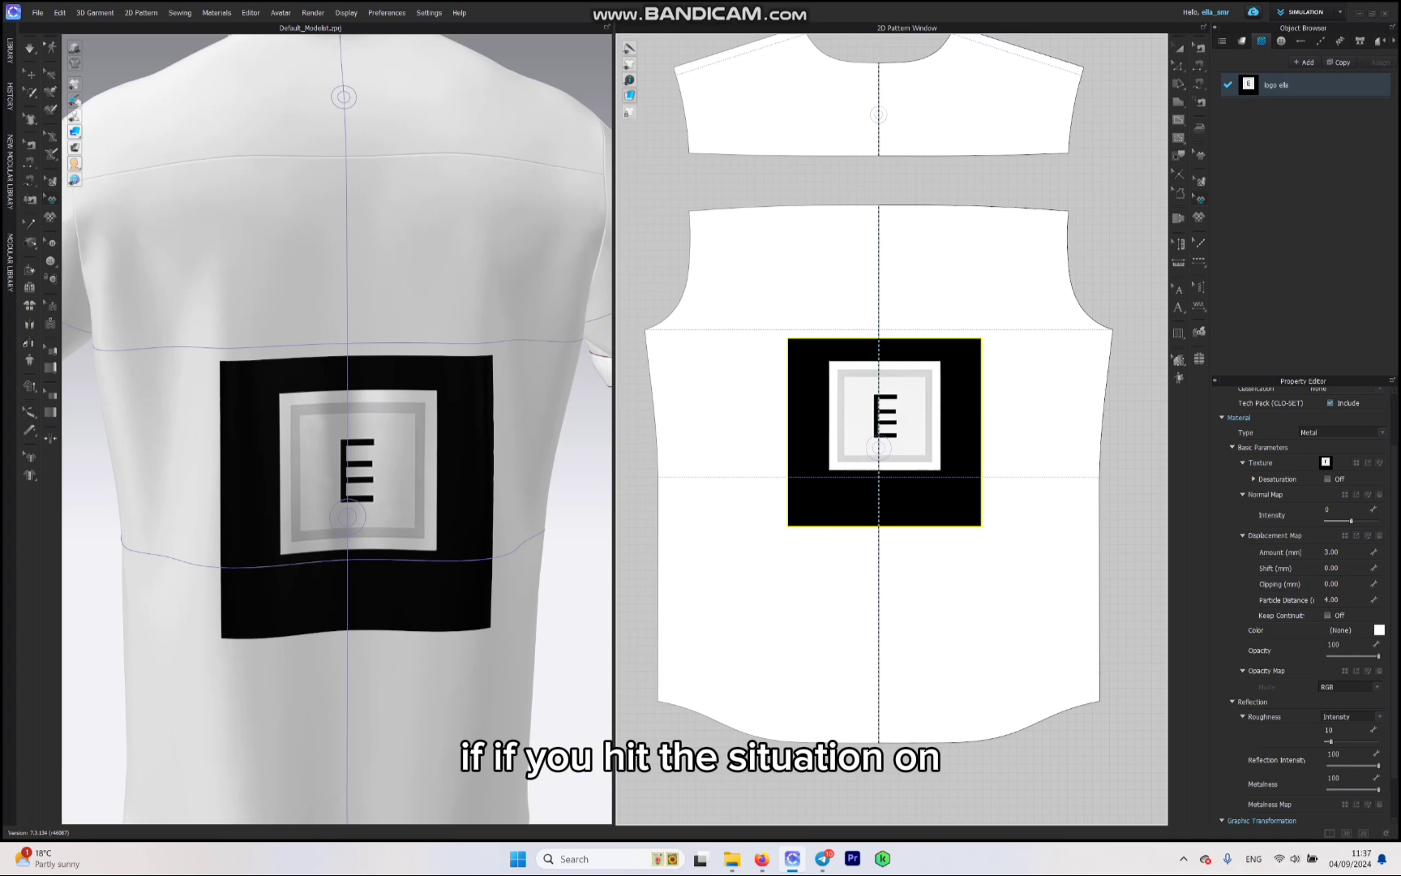
# - Try desaturating the logo graphic's texture and tinting it dark red, #771414
pyautogui.click(1327, 479)
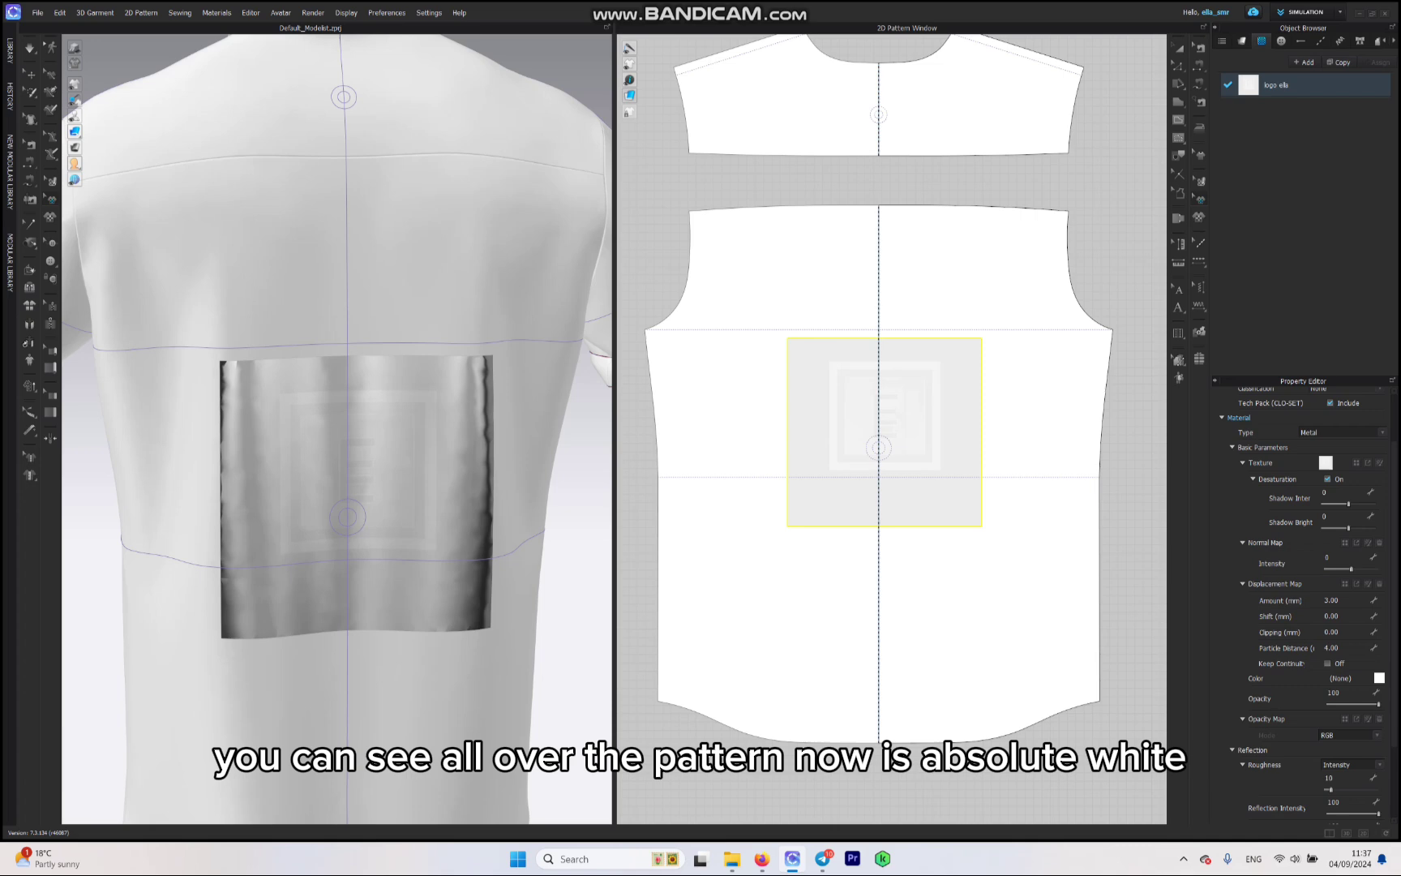
pyautogui.click(1379, 677)
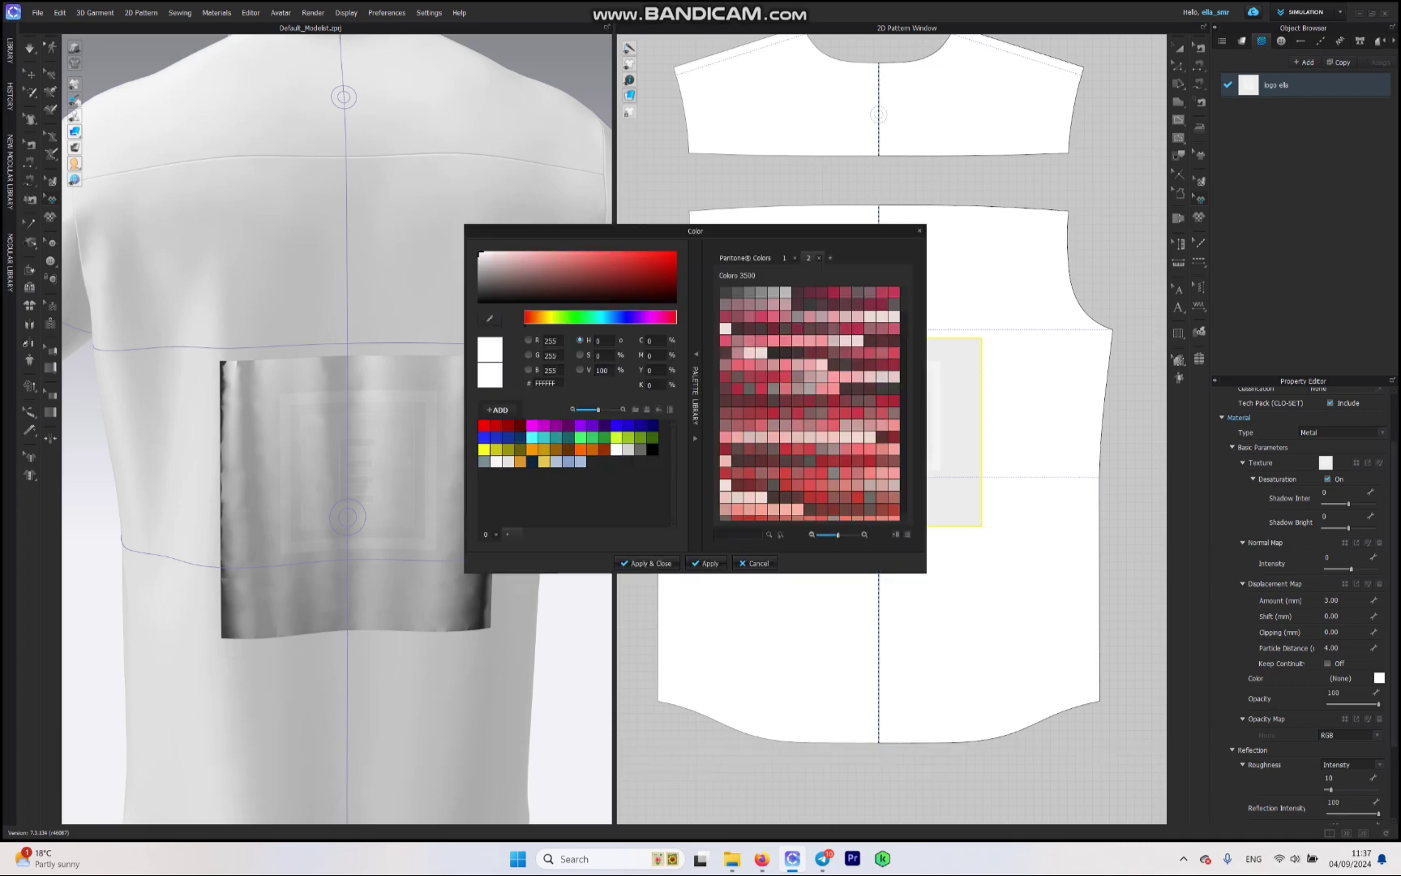
pyautogui.moveTo(667, 258); pyautogui.dragTo(644, 279)
pyautogui.moveTo(694, 230); pyautogui.dragTo(740, 531)
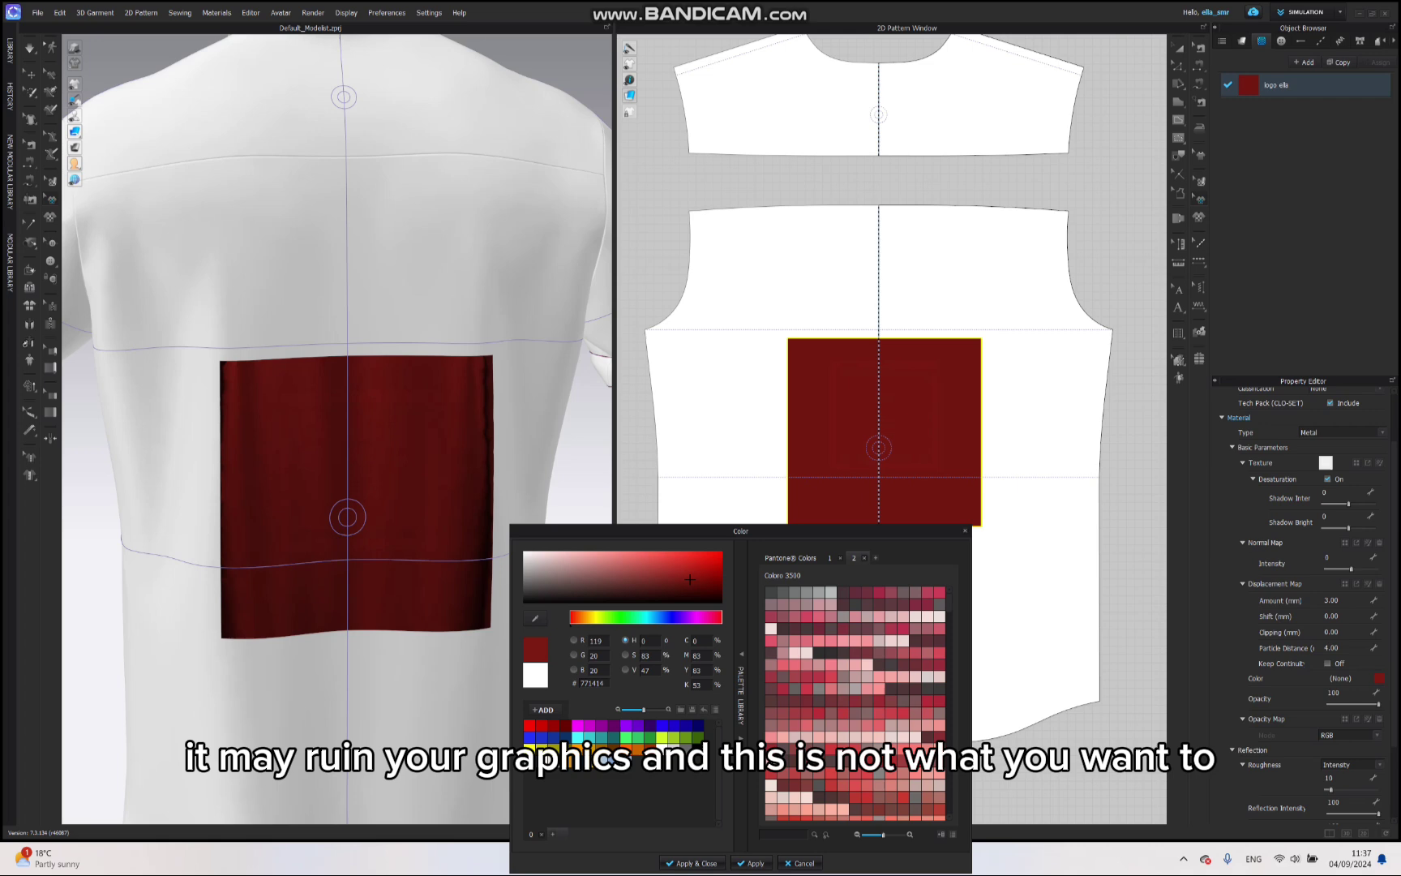
pyautogui.click(799, 863)
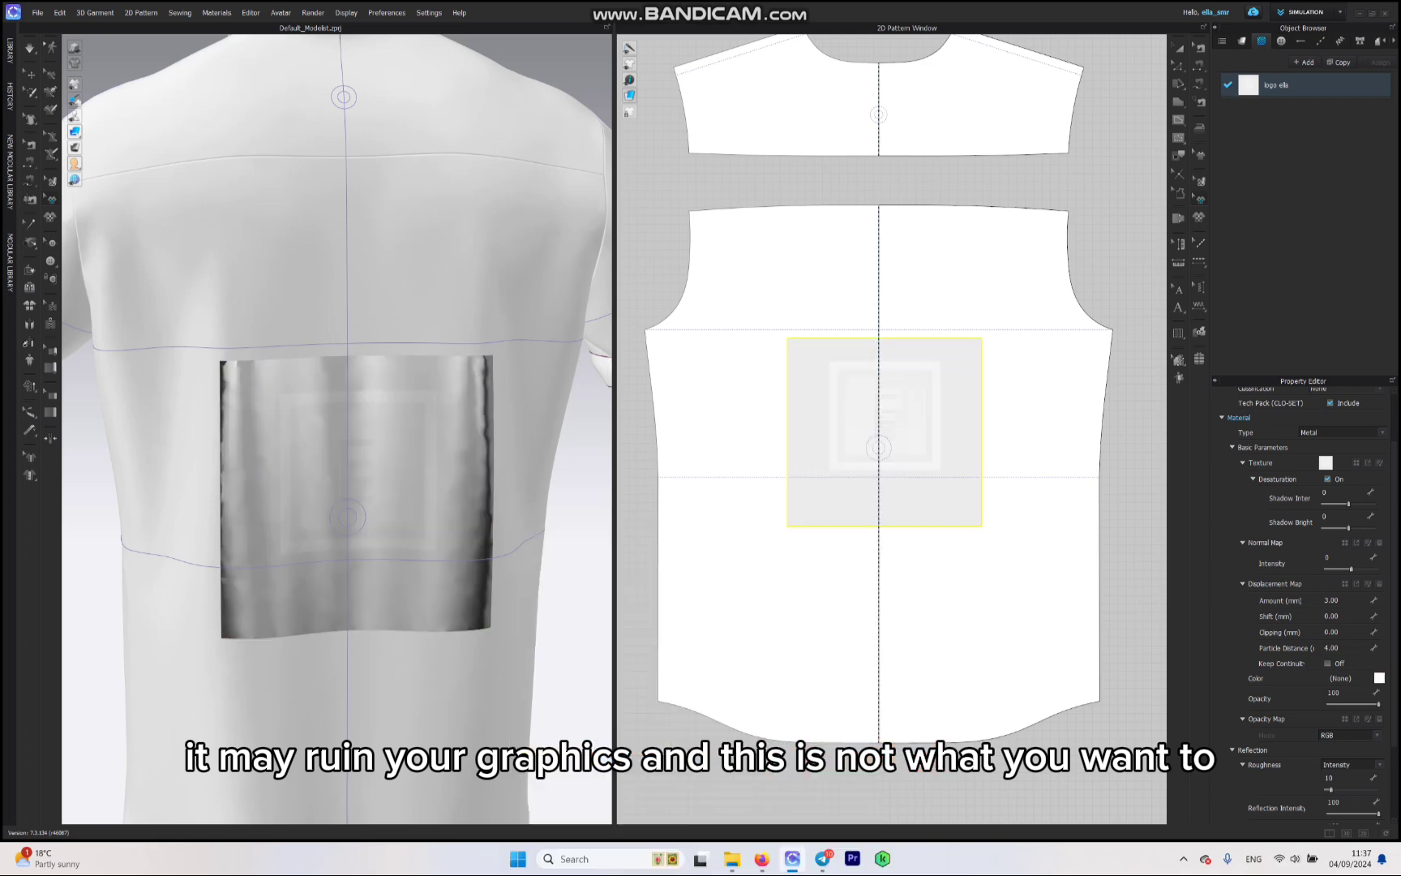
pyautogui.click(1327, 478)
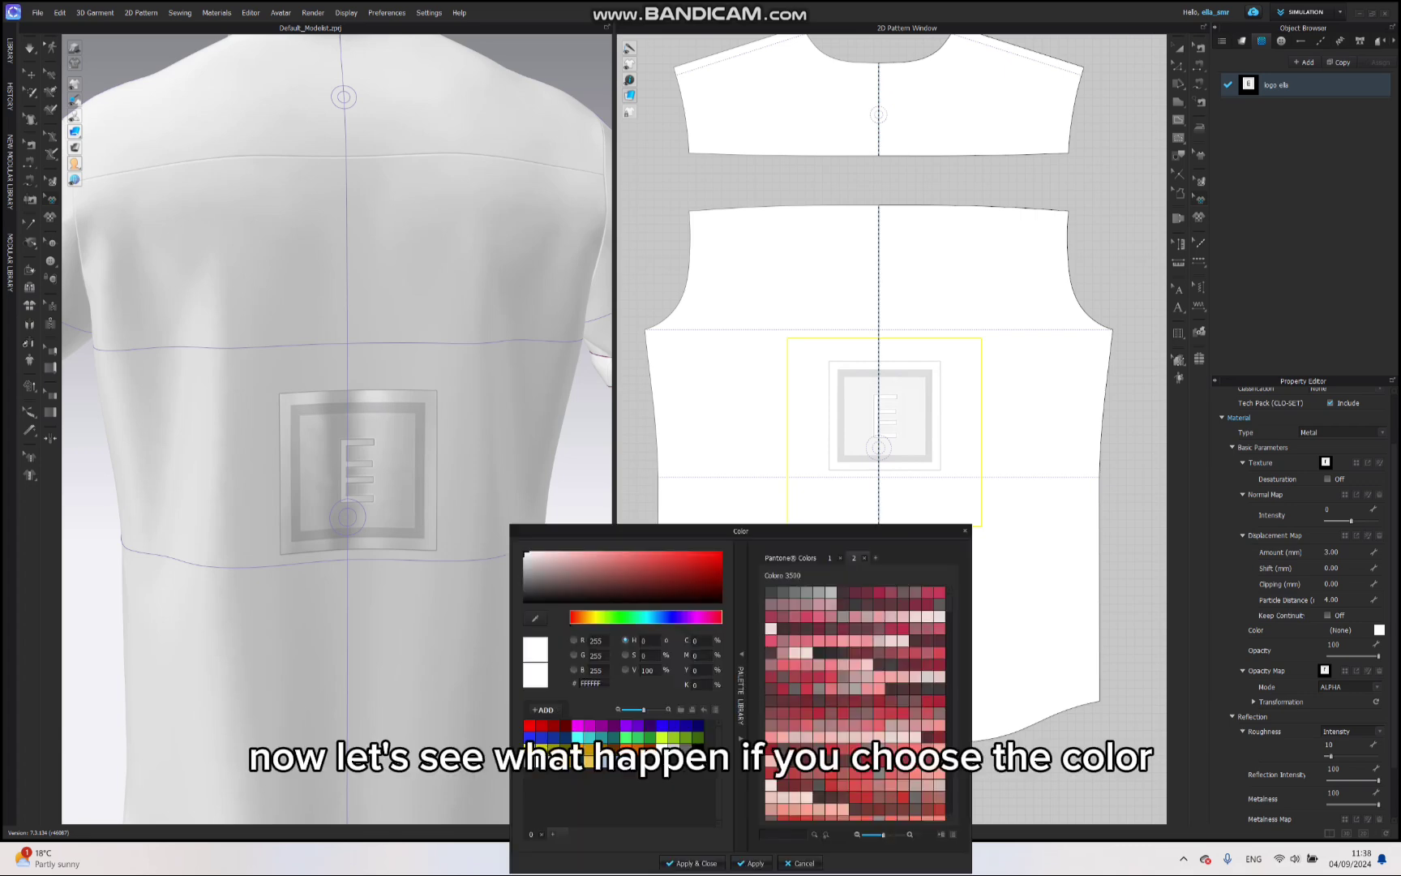
# - Try several reddish Coloro swatches on the logo graphic and apply the muted red #B05A5B
pyautogui.click(781, 615)
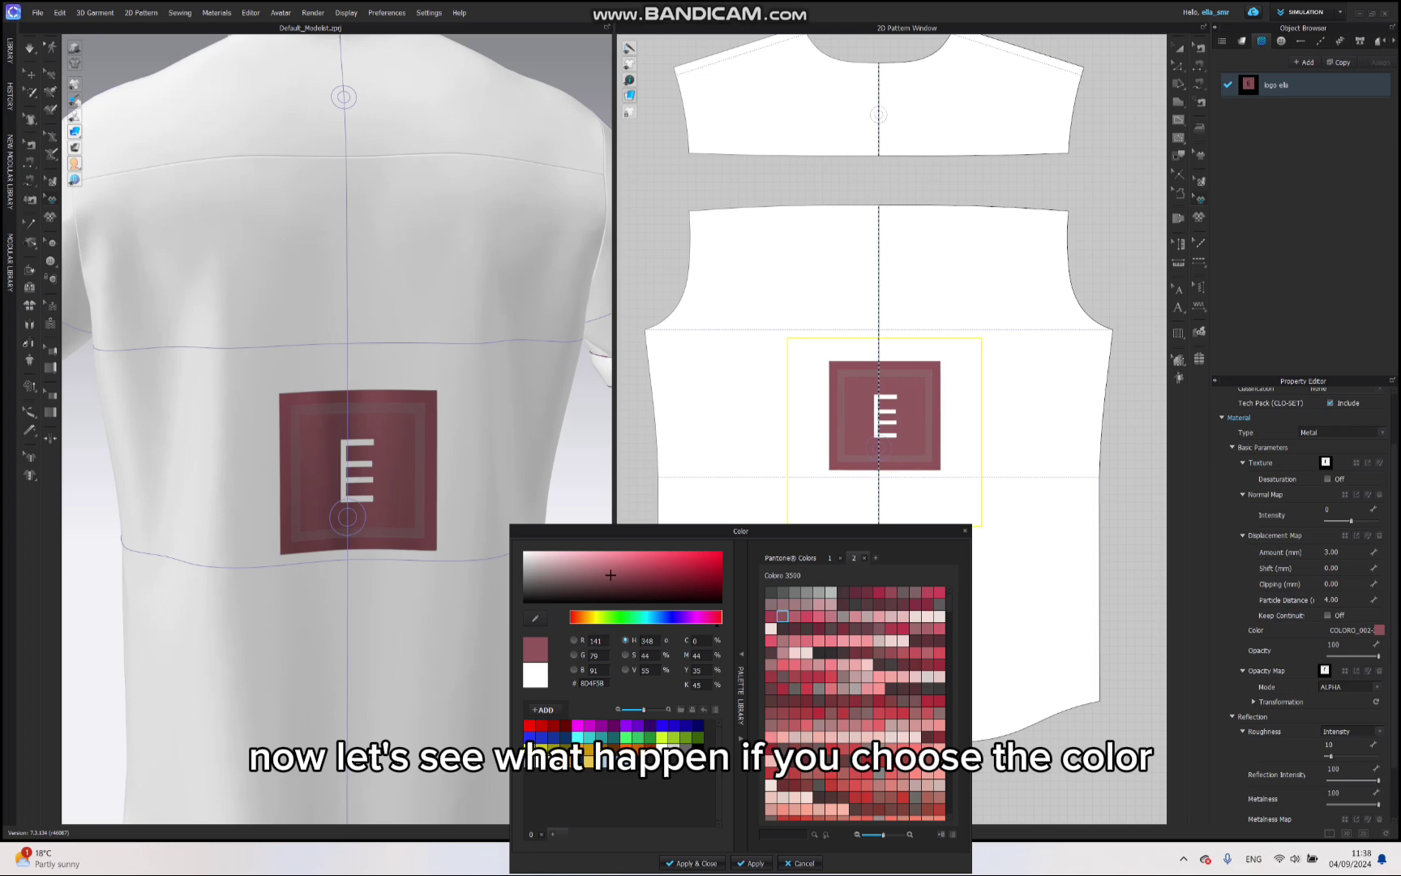
pyautogui.click(806, 616)
pyautogui.click(819, 700)
pyautogui.click(807, 772)
pyautogui.click(867, 797)
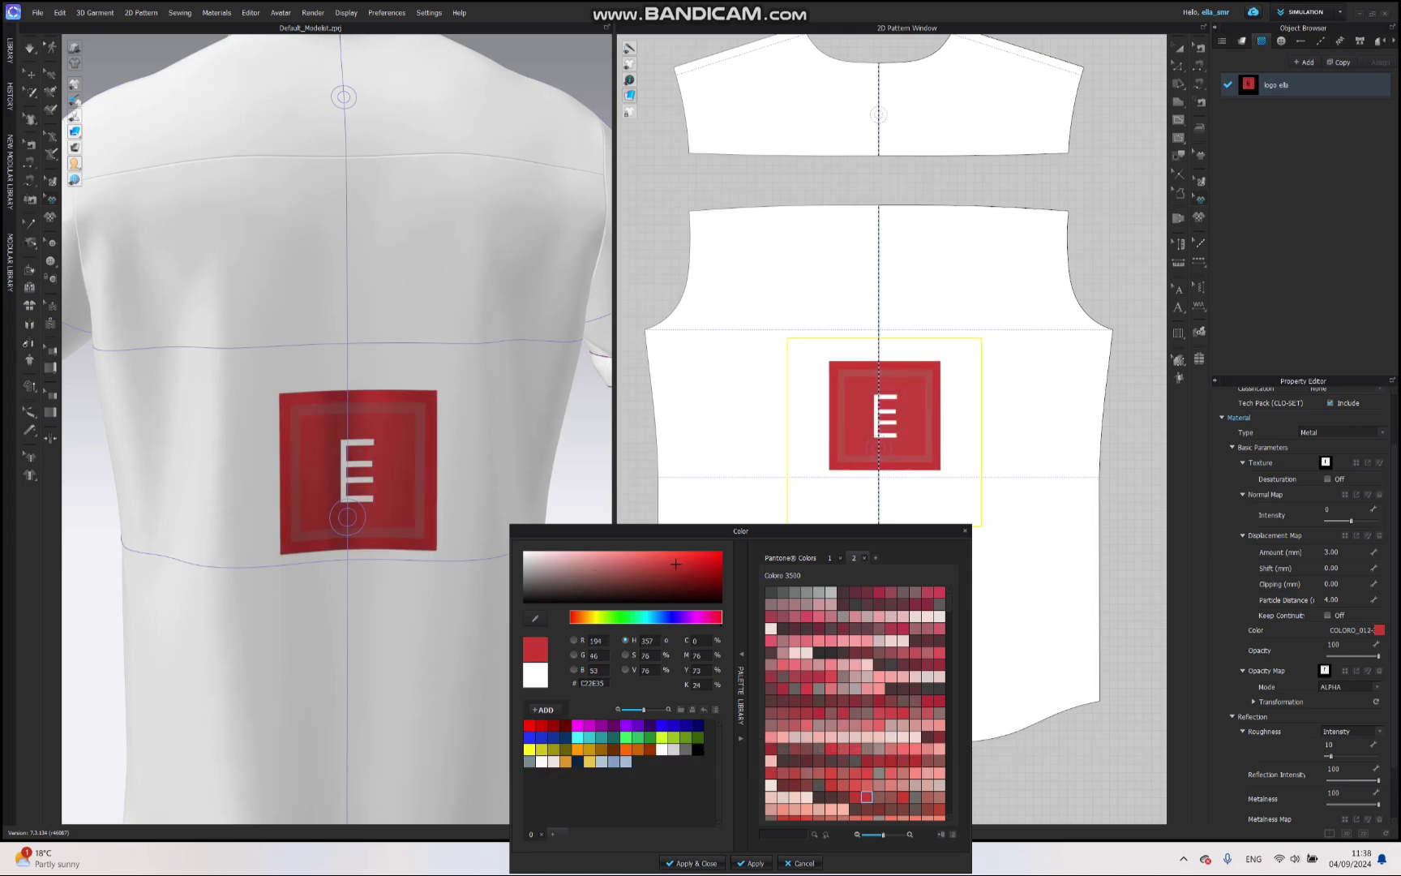
pyautogui.click(807, 797)
pyautogui.click(818, 773)
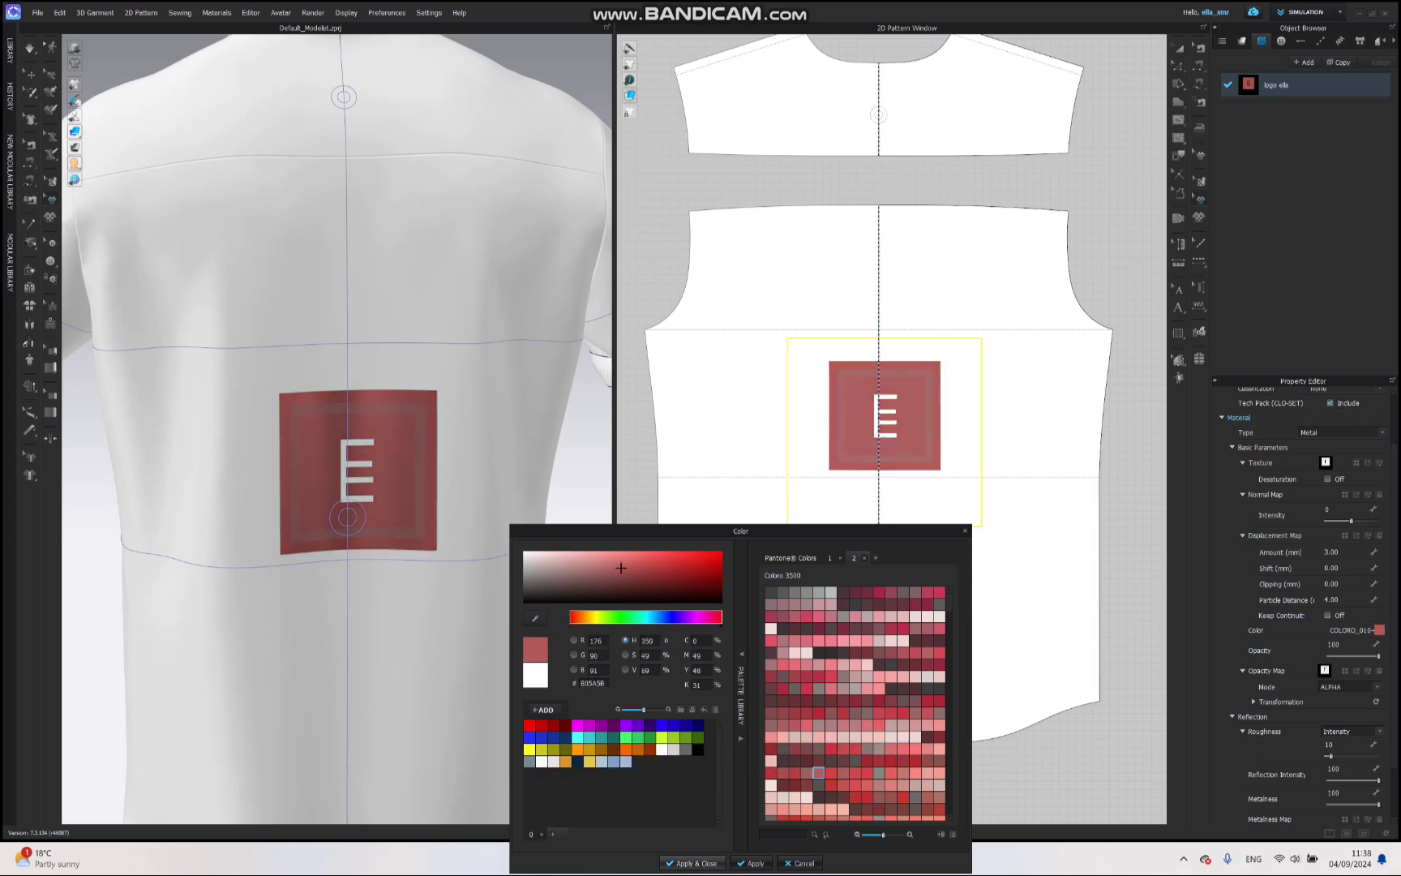
pyautogui.click(690, 862)
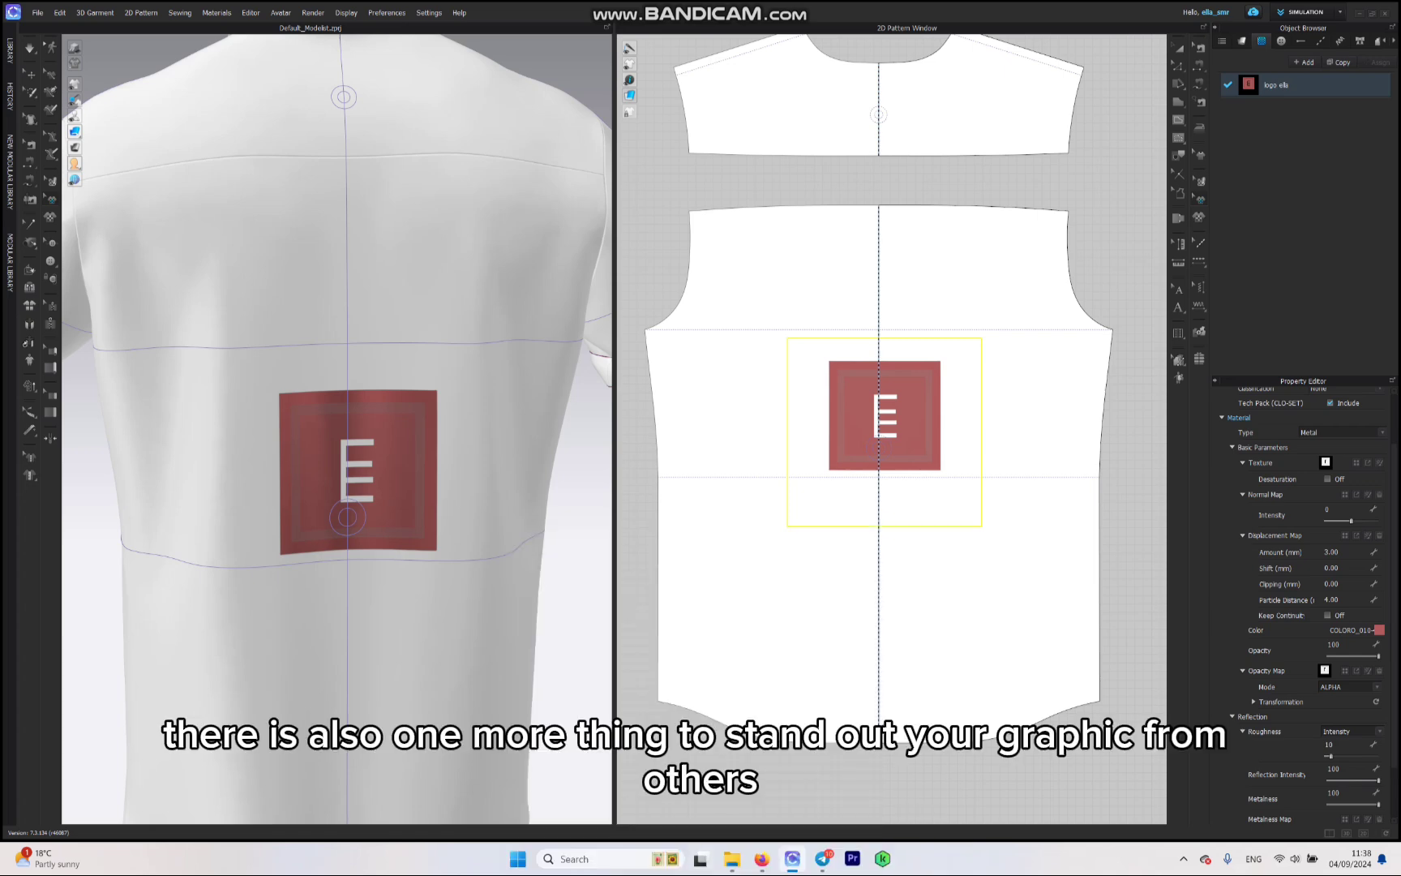
# - Set the displacement map amount of the logo graphic to 1.00 mm
pyautogui.scroll(2, 884, 414)
pyautogui.scroll(-4, 883, 414)
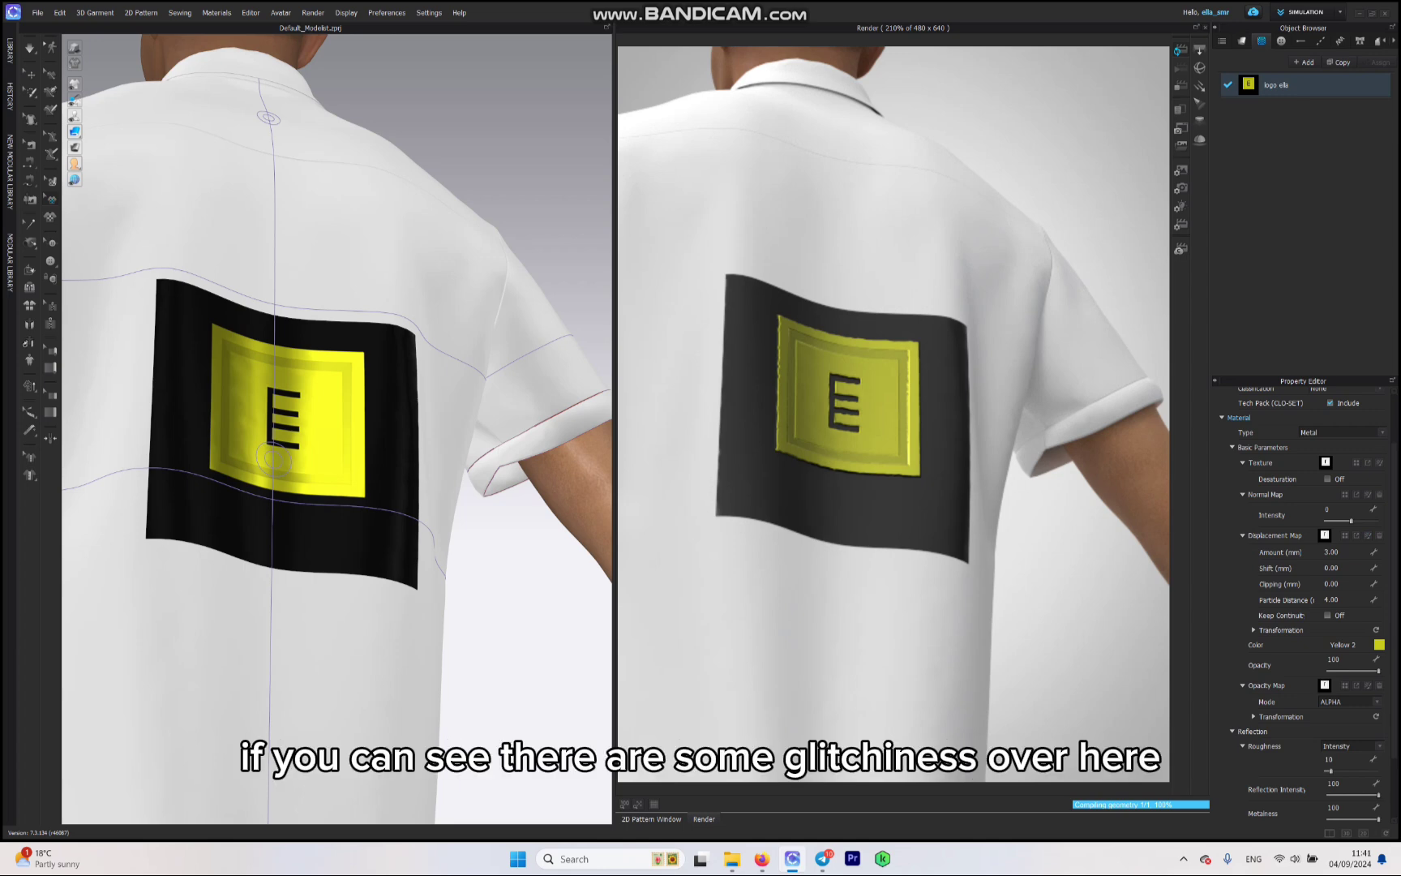
pyautogui.click(1332, 551)
pyautogui.press('BackSpace')
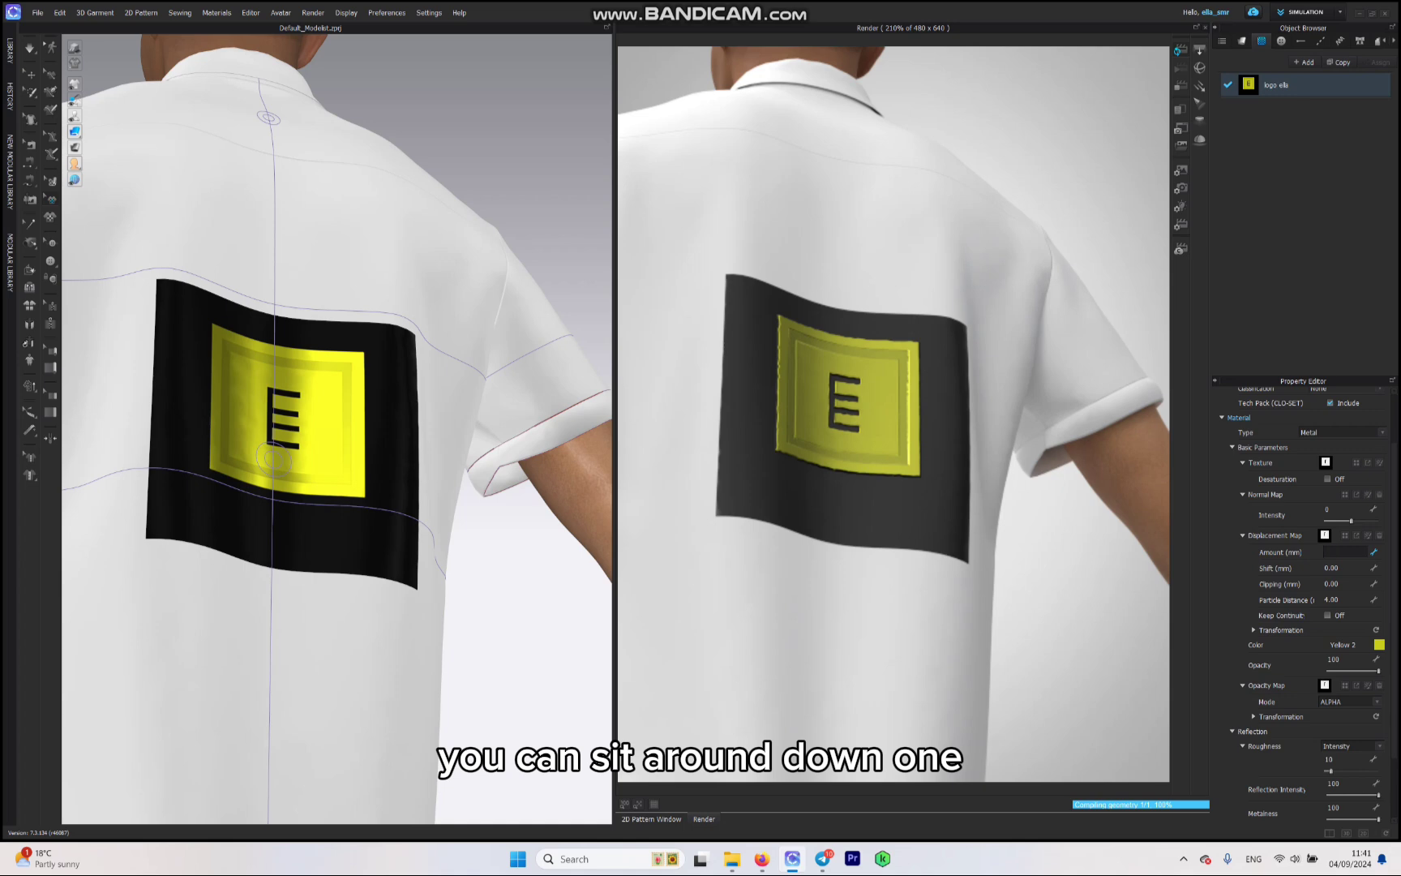
pyautogui.press('Return')
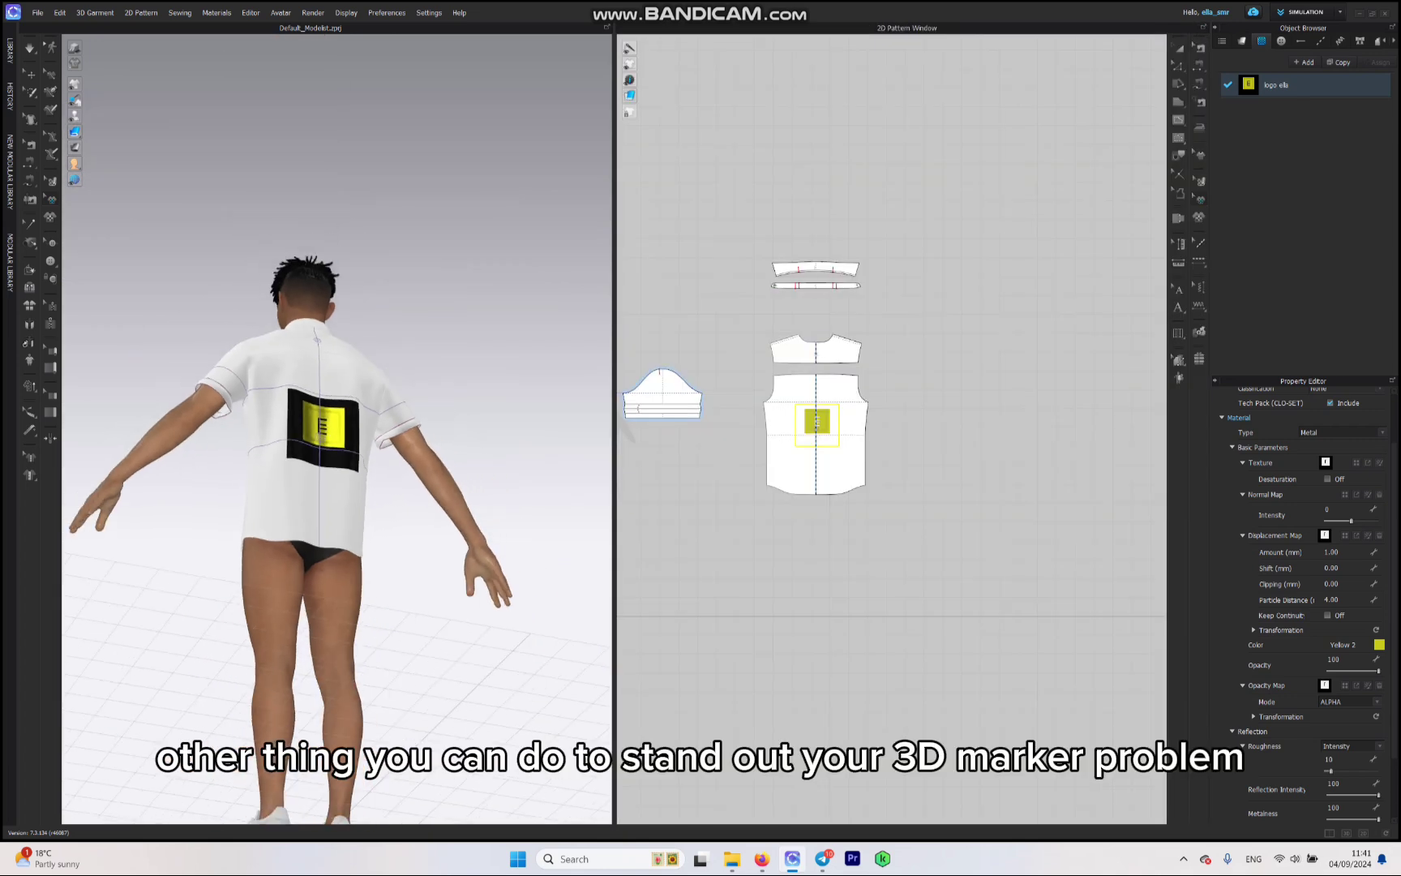
# - Delete the male avatar from the 3D scene, leaving only the shirt
pyautogui.moveTo(243, 429); pyautogui.dragTo(417, 429, button='right')
pyautogui.moveTo(324, 422); pyautogui.dragTo(438, 386, button='middle')
pyautogui.scroll(3, 405, 454)
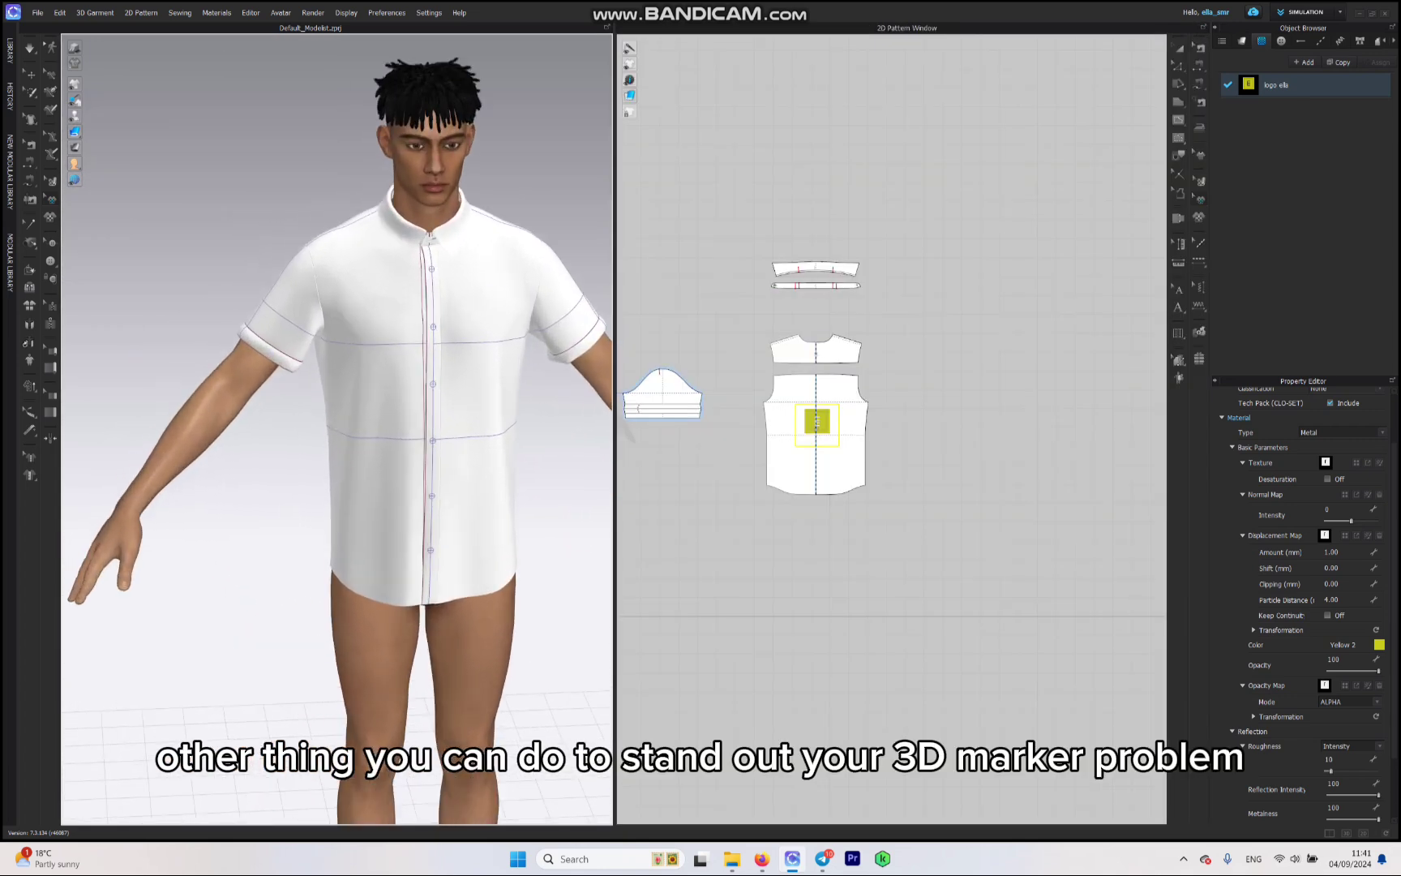
pyautogui.moveTo(422, 438); pyautogui.dragTo(418, 401, button='right')
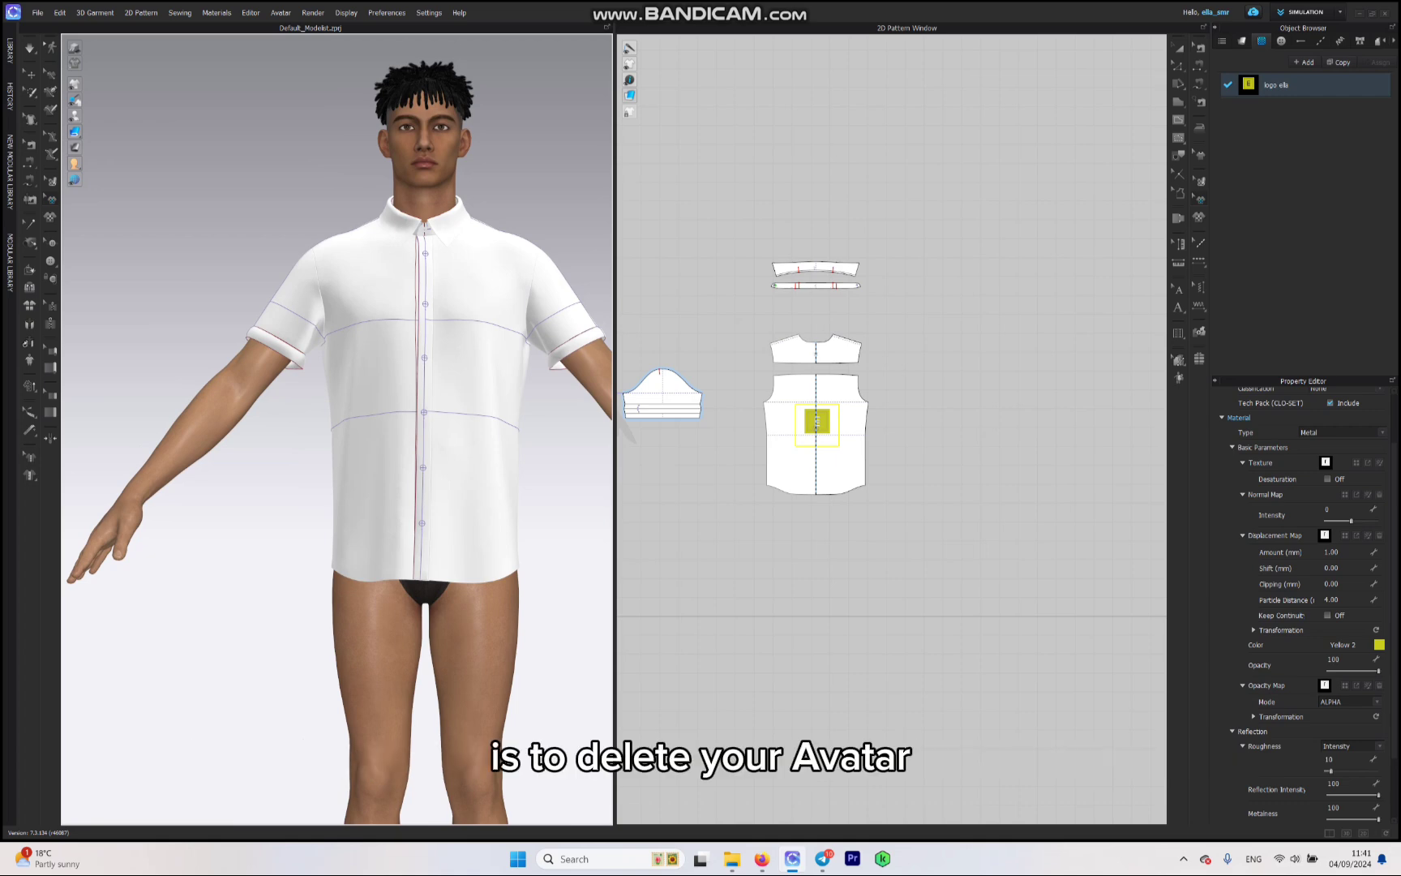
pyautogui.press('a')
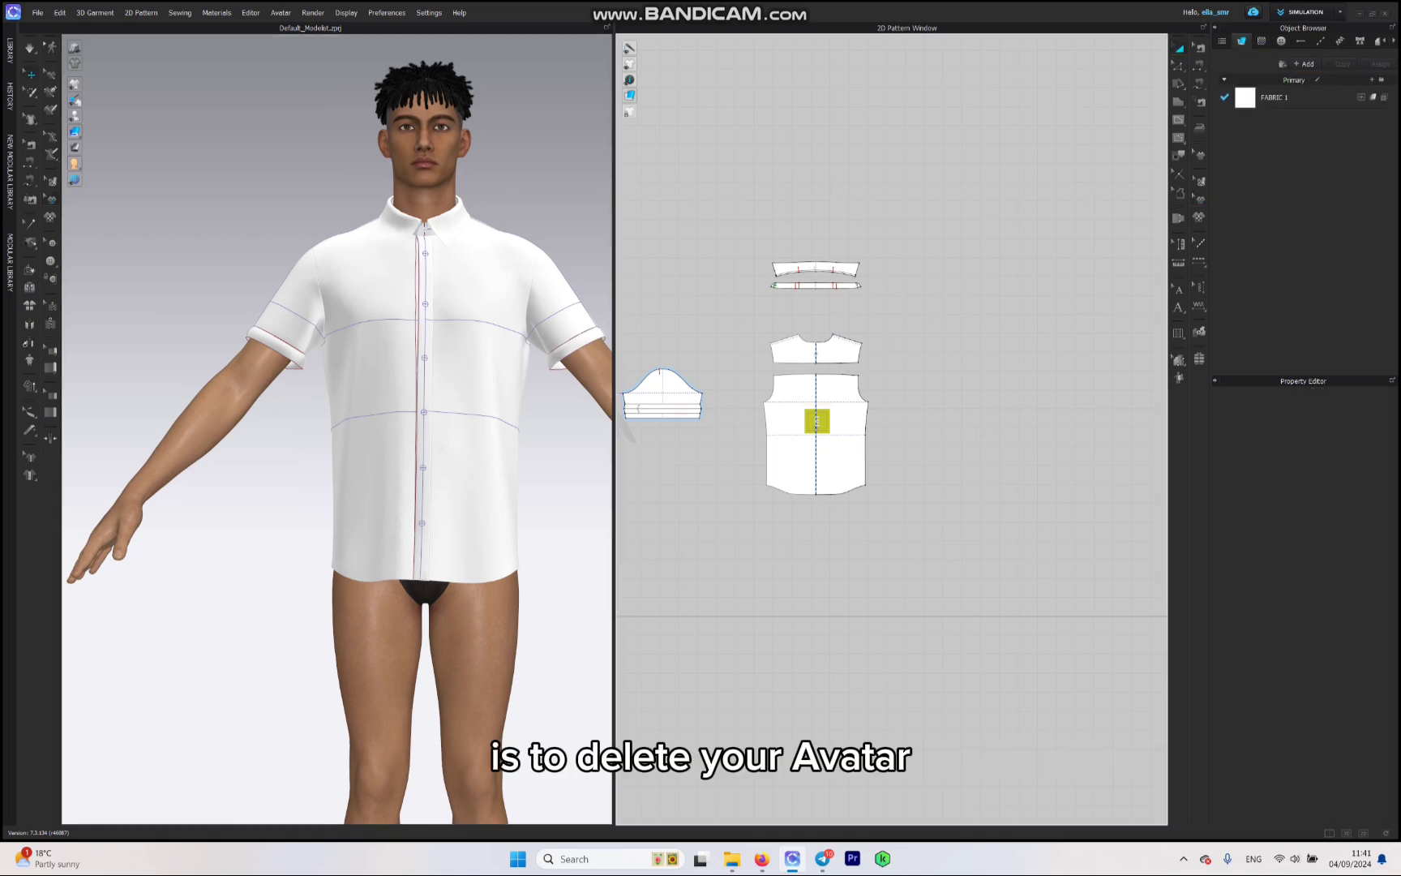
pyautogui.click(430, 127)
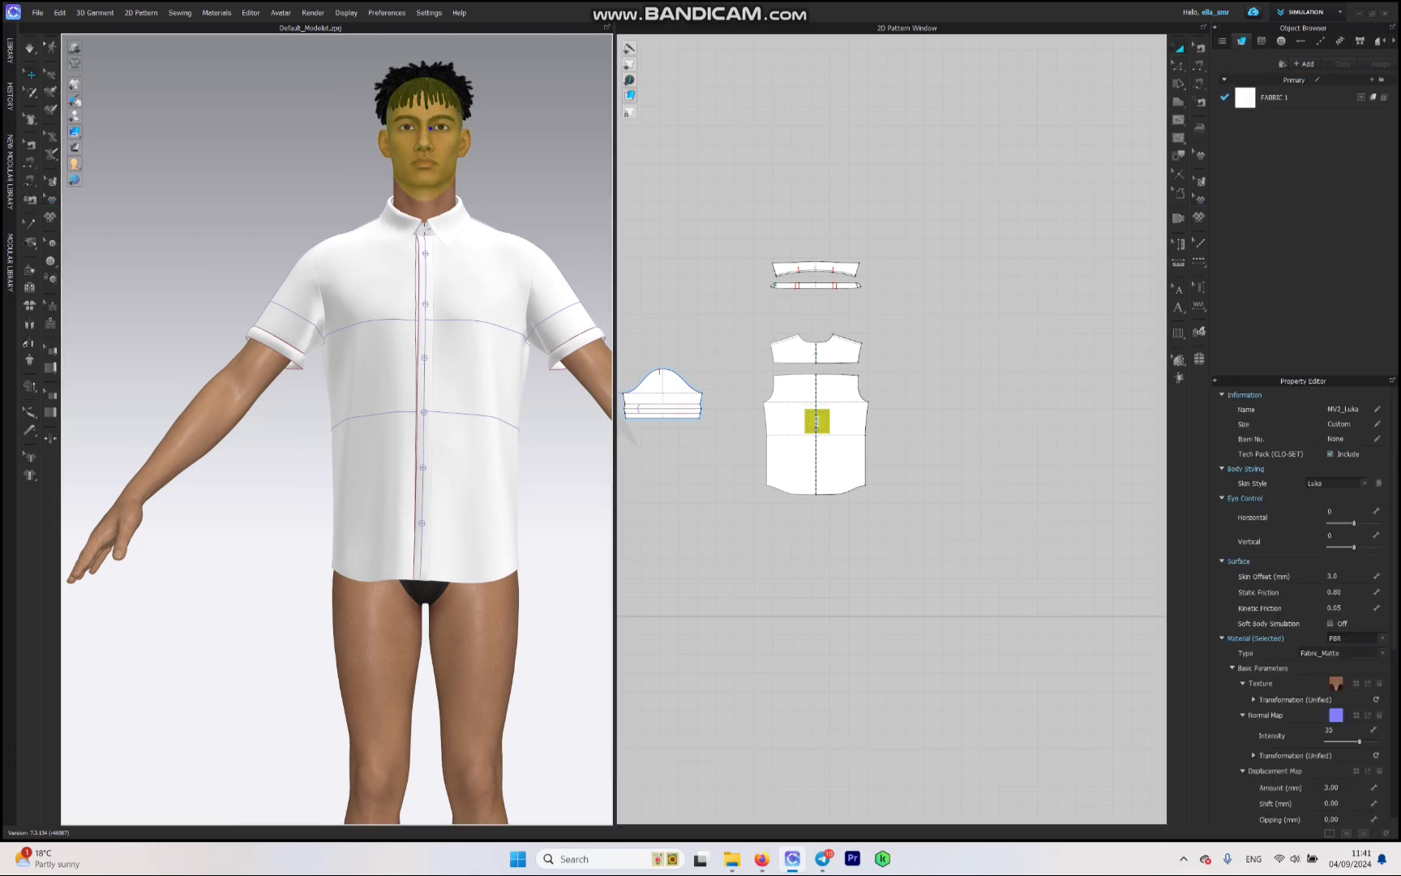
pyautogui.press('Delete')
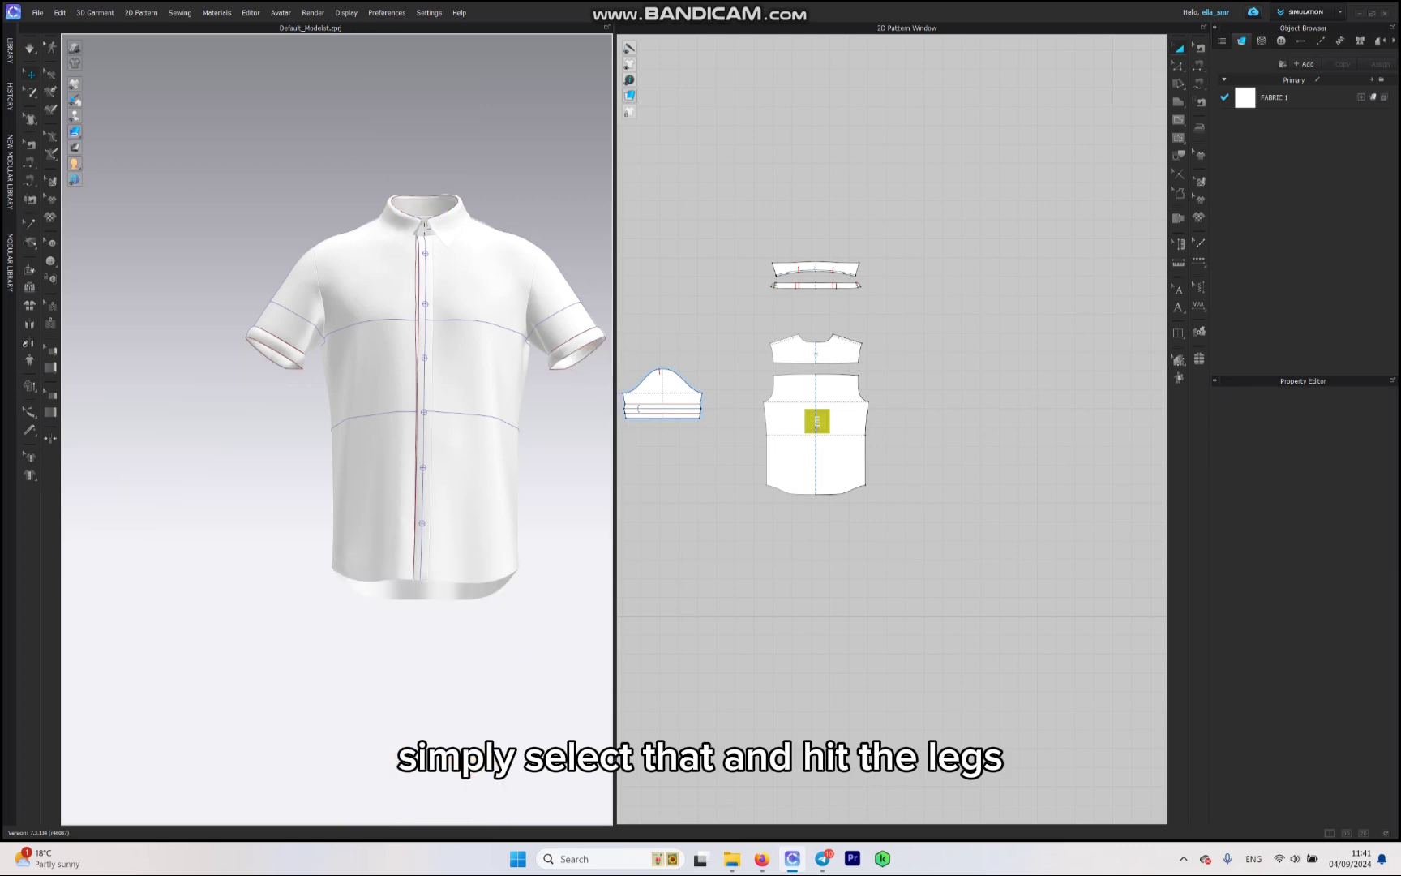
# - Load an adult wooden hanger from the library's Hanger folder into the 3D scene
pyautogui.click(9, 50)
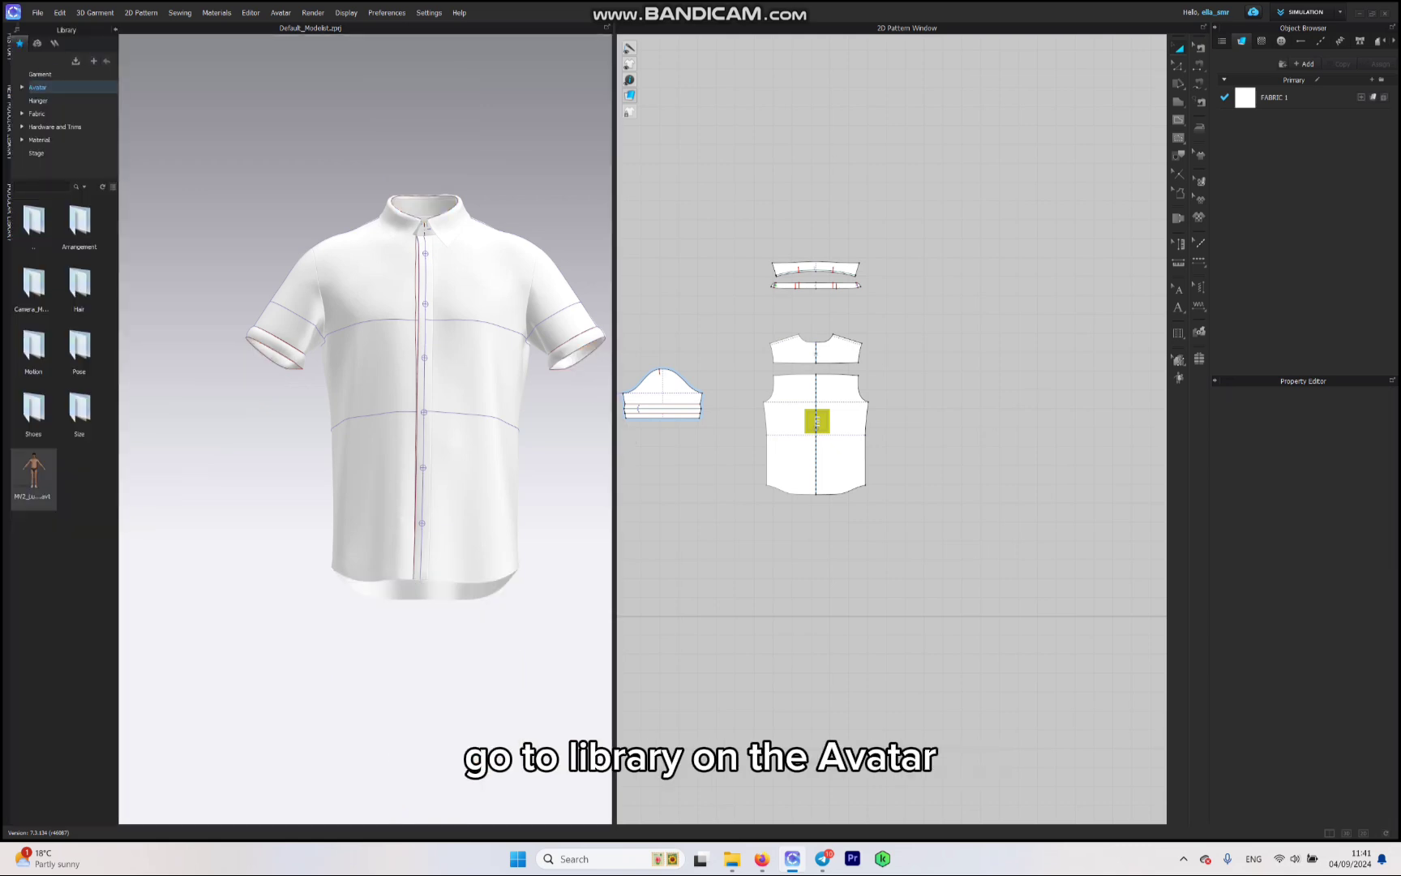
pyautogui.doubleClick(41, 100)
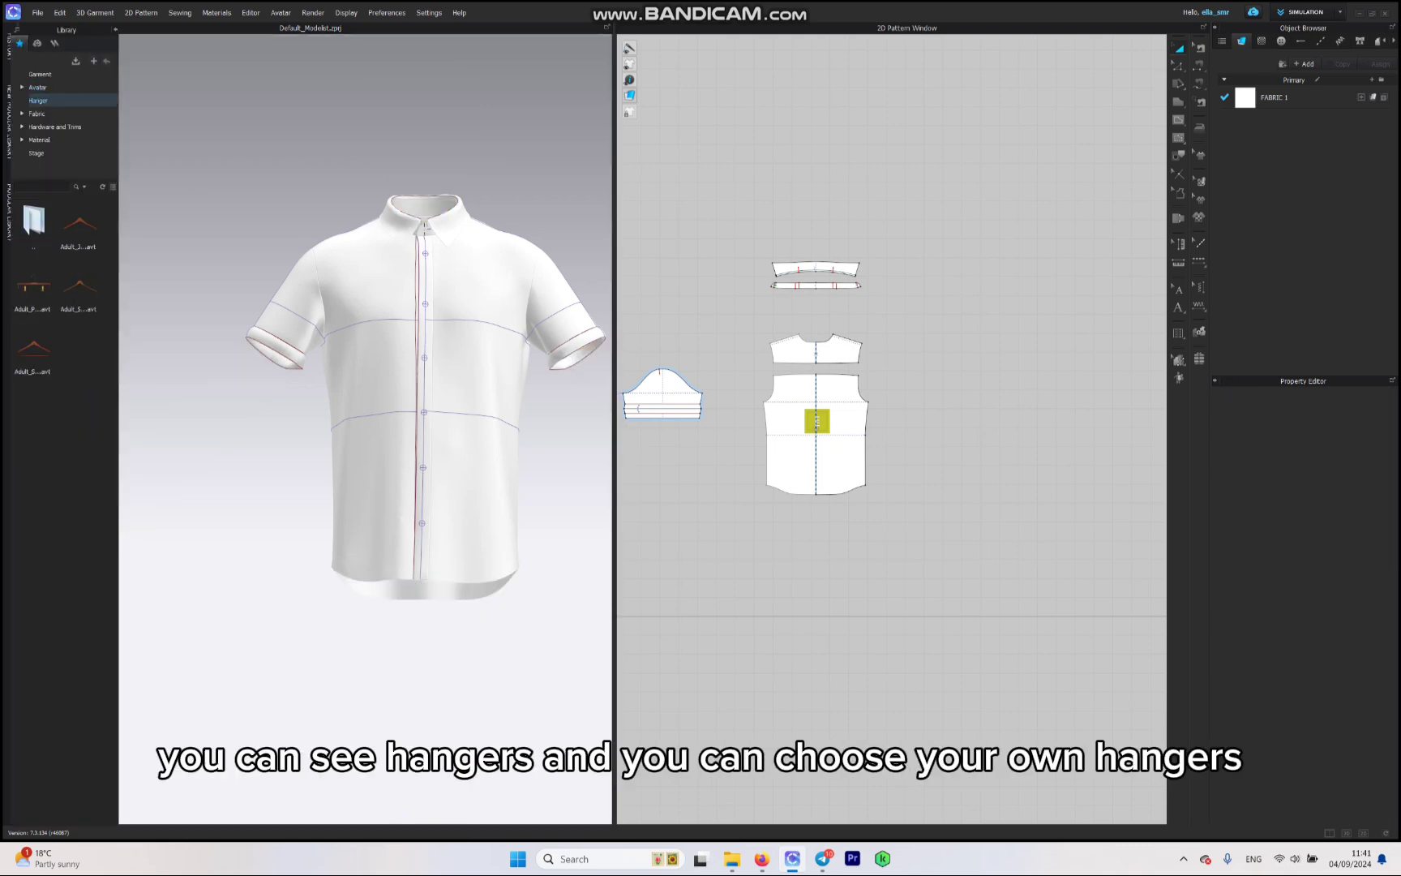
pyautogui.doubleClick(33, 354)
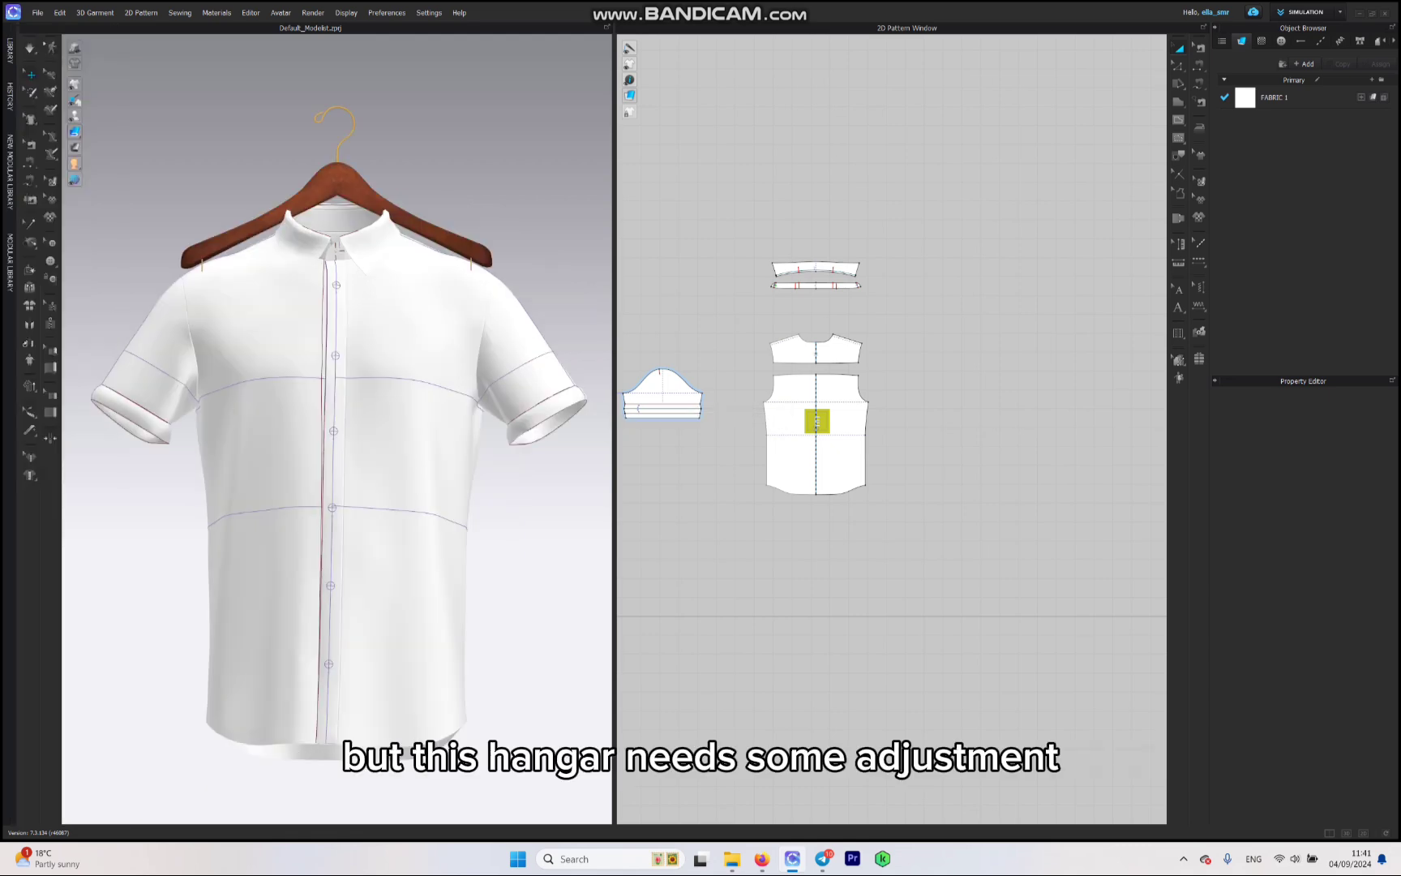
# - Select all the shirt's patterns and move them up so the shoulders cover the hanger
pyautogui.scroll(-4, 945, 361)
pyautogui.moveTo(892, 388); pyautogui.dragTo(963, 379, button='middle')
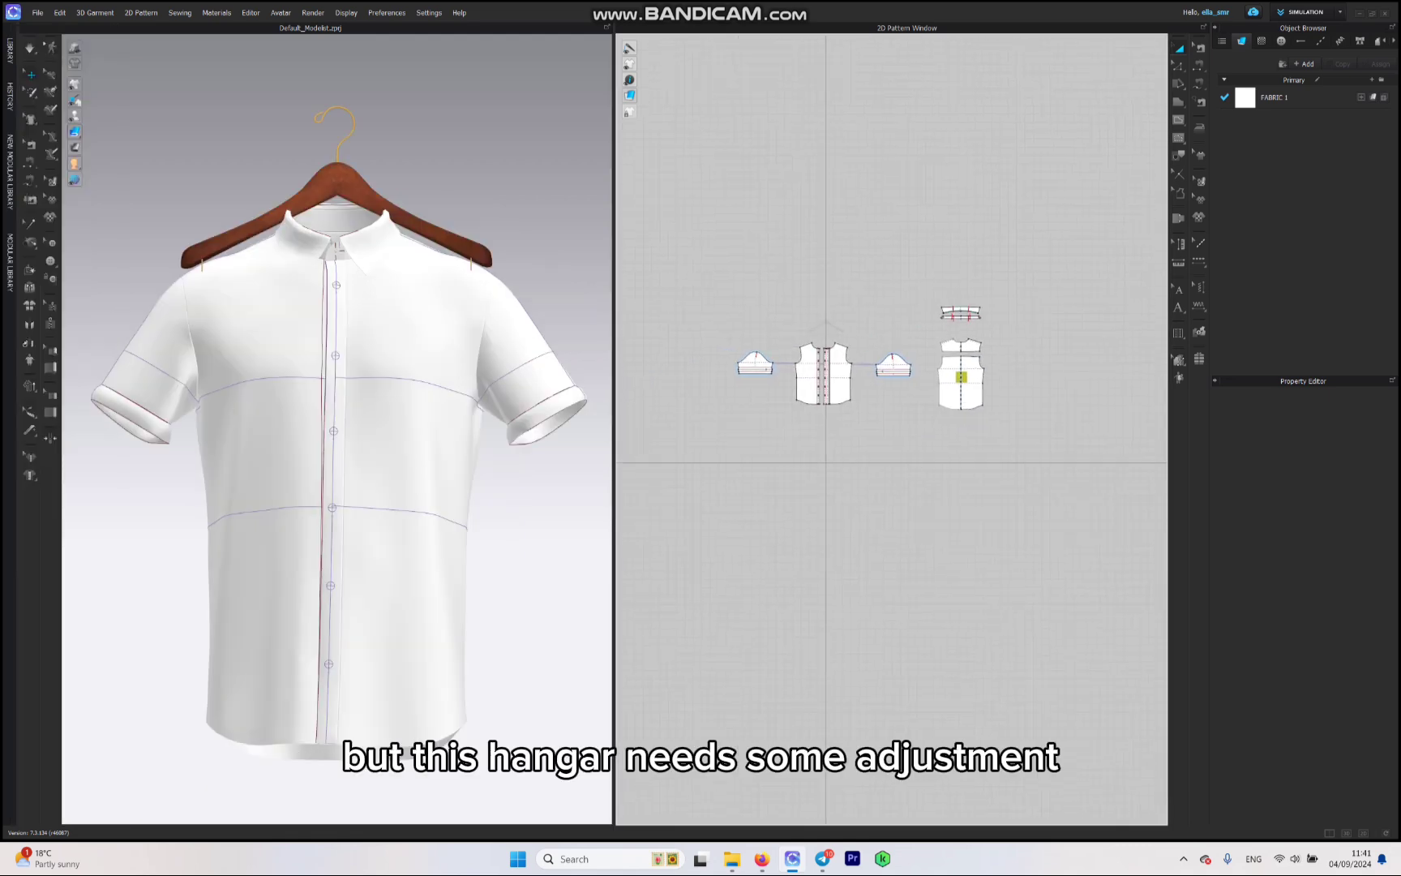
pyautogui.moveTo(1022, 266); pyautogui.dragTo(719, 471)
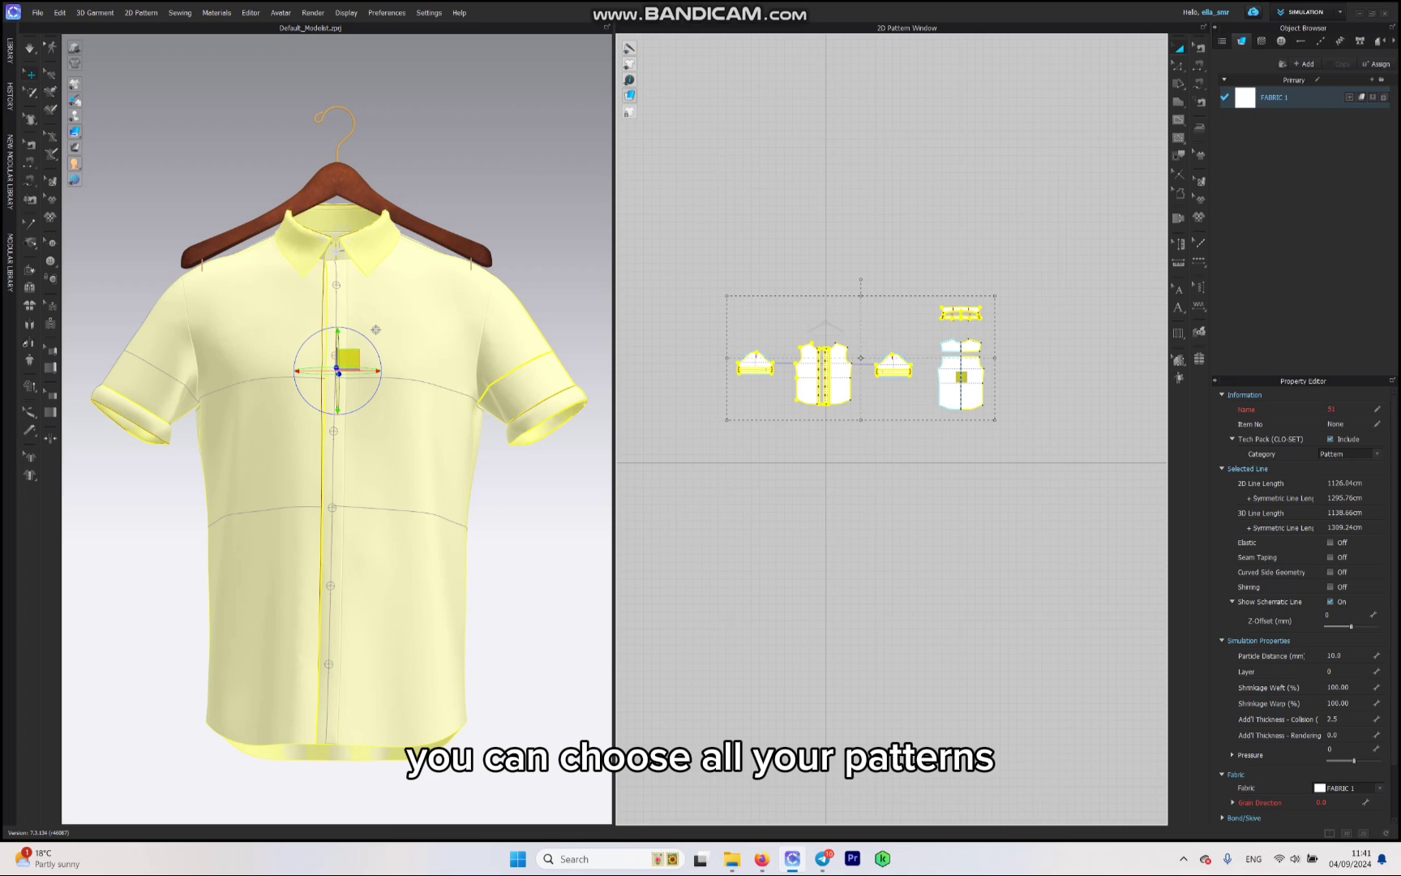
pyautogui.moveTo(375, 329); pyautogui.dragTo(438, 250, button='right')
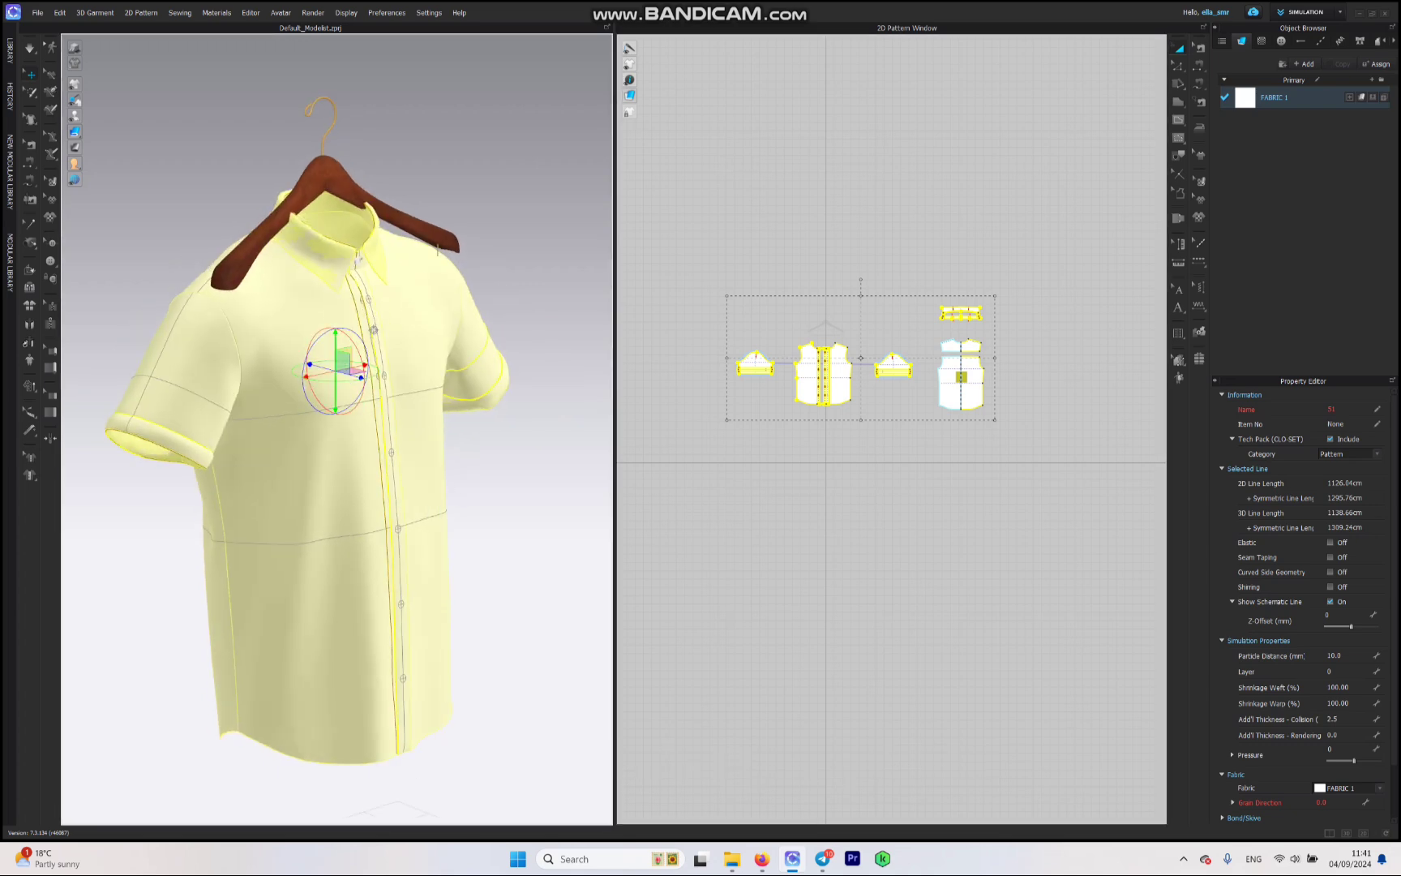
pyautogui.moveTo(336, 337); pyautogui.dragTo(336, 288)
pyautogui.moveTo(373, 280); pyautogui.dragTo(409, 273, button='right')
# - Simulate the shirt so it drapes on the hanger, and show its back with the logo graphic
pyautogui.press('q')
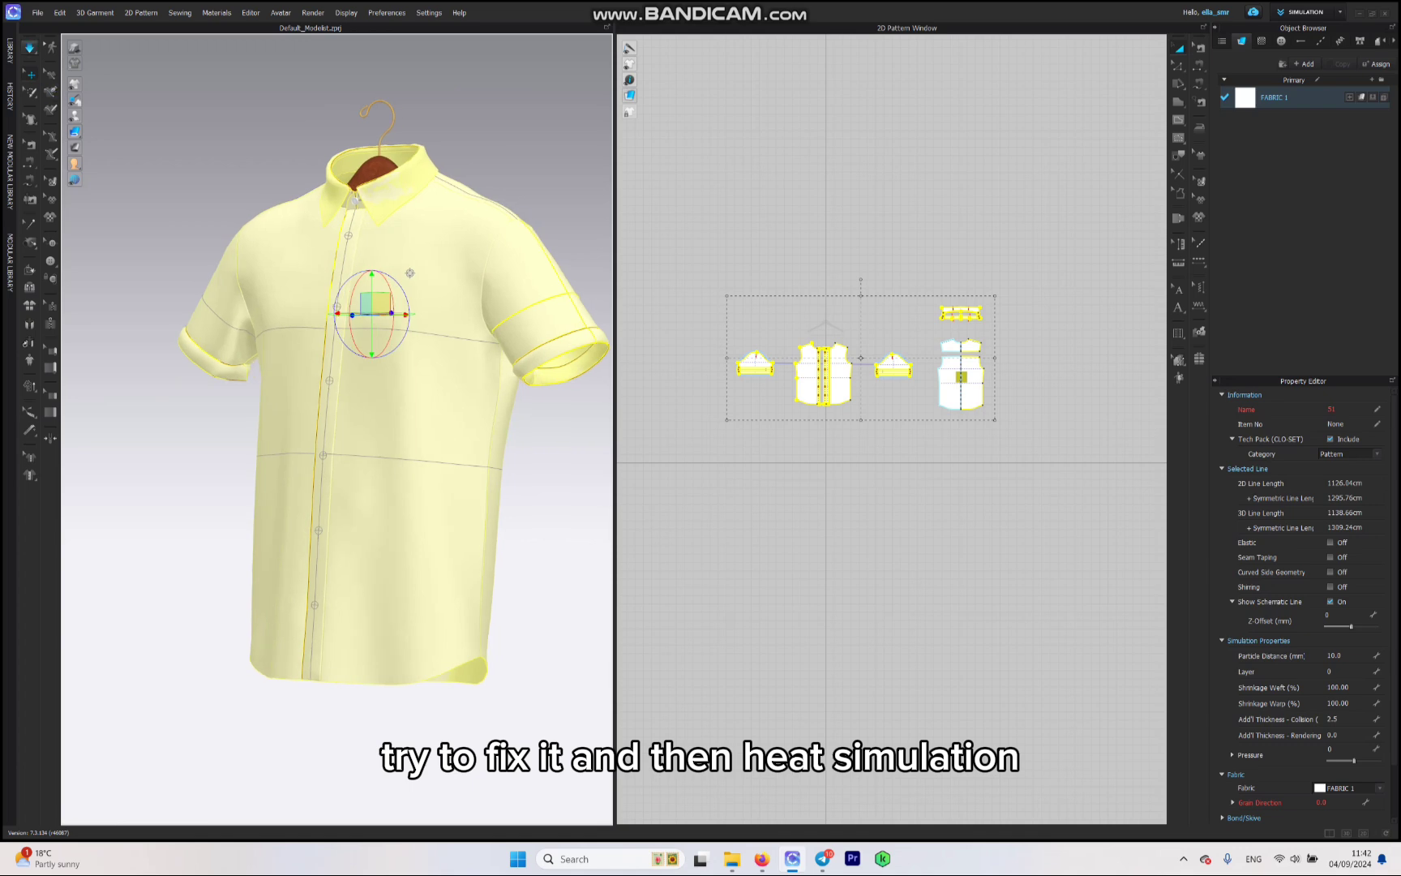
pyautogui.press('space')
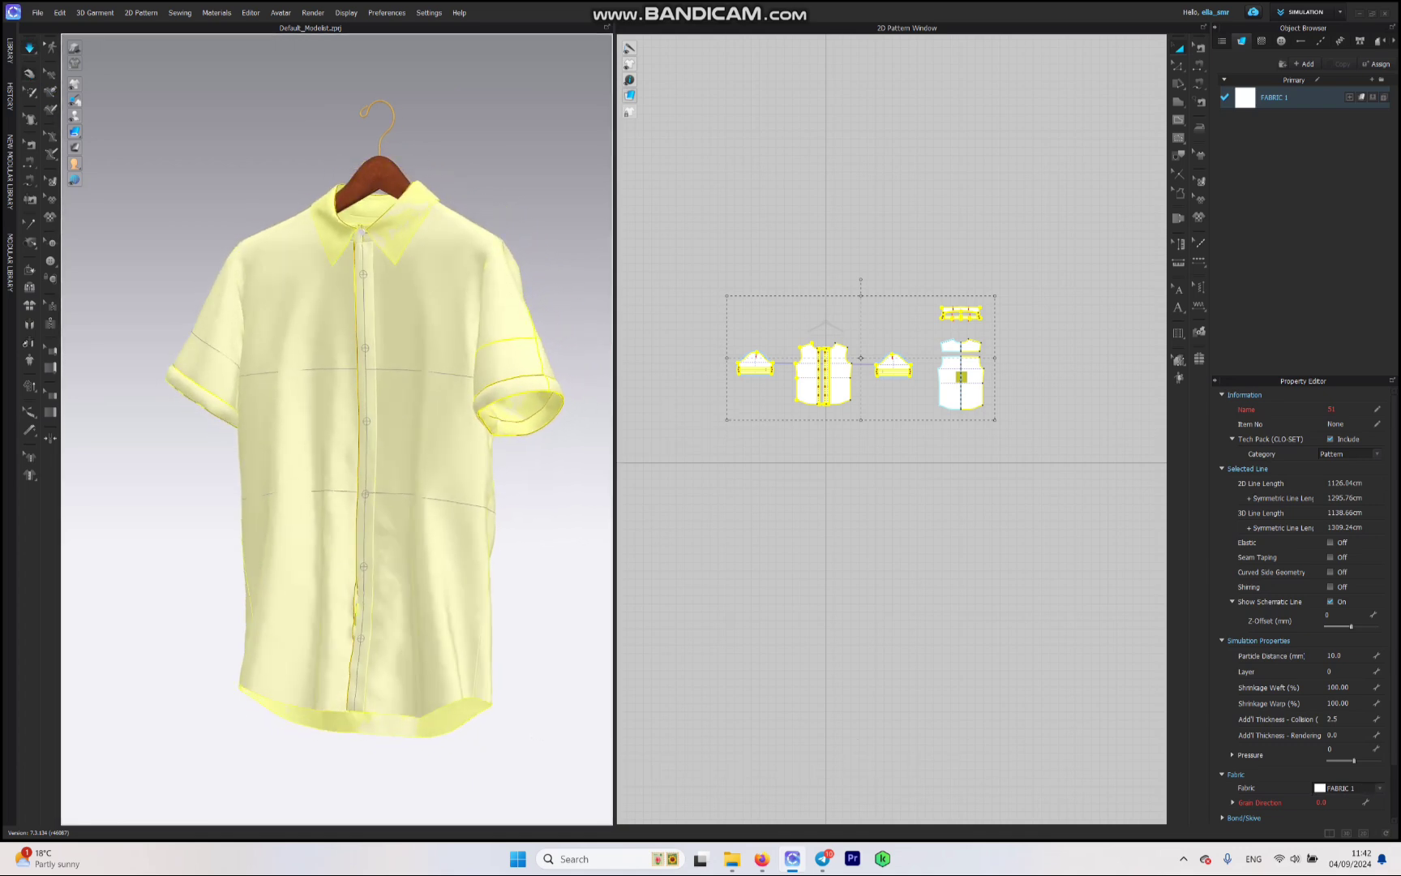
pyautogui.press('8')
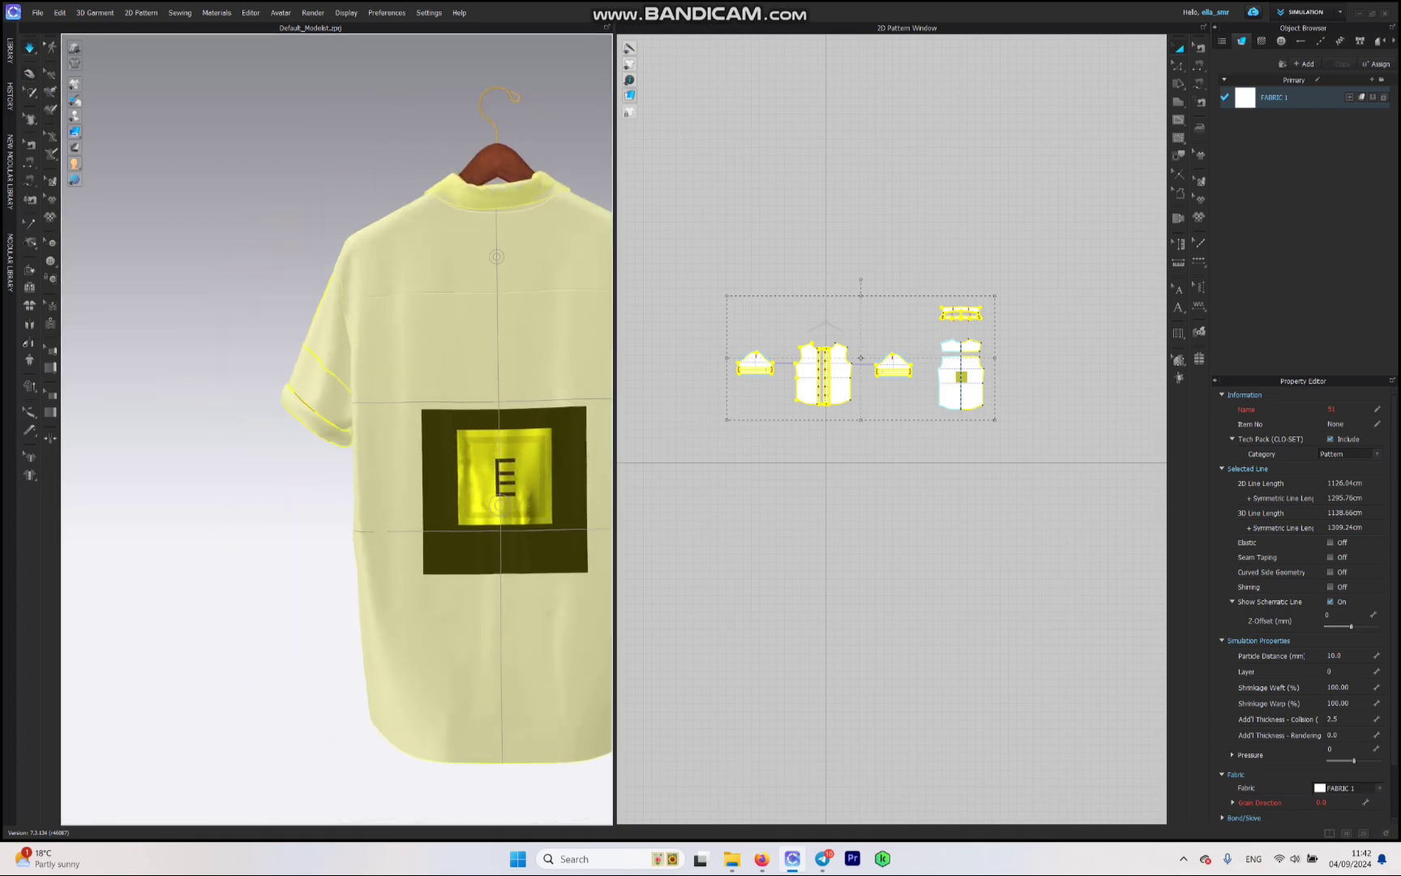
pyautogui.moveTo(496, 365); pyautogui.dragTo(358, 375, button='middle')
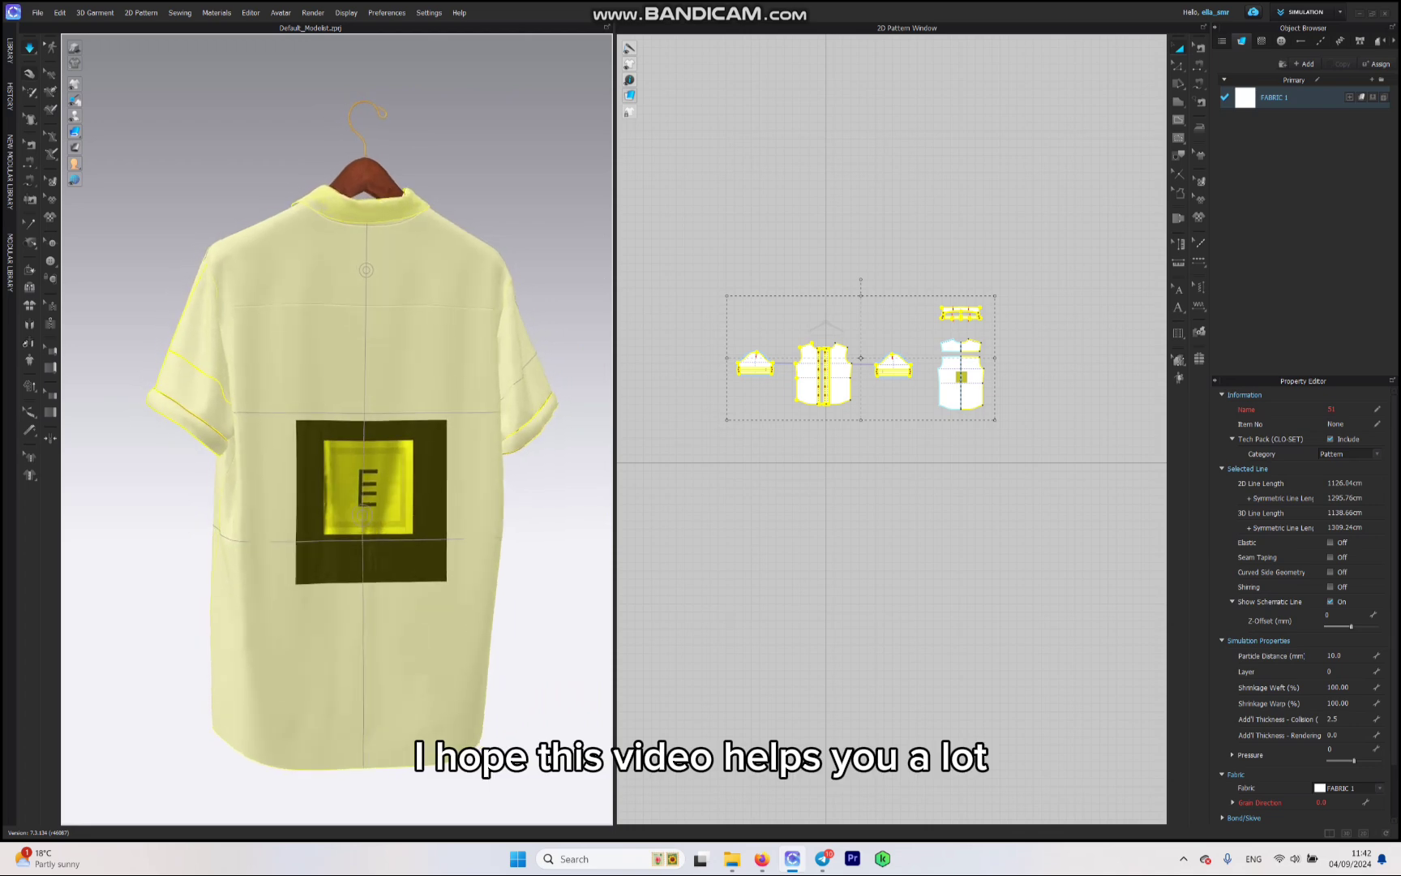